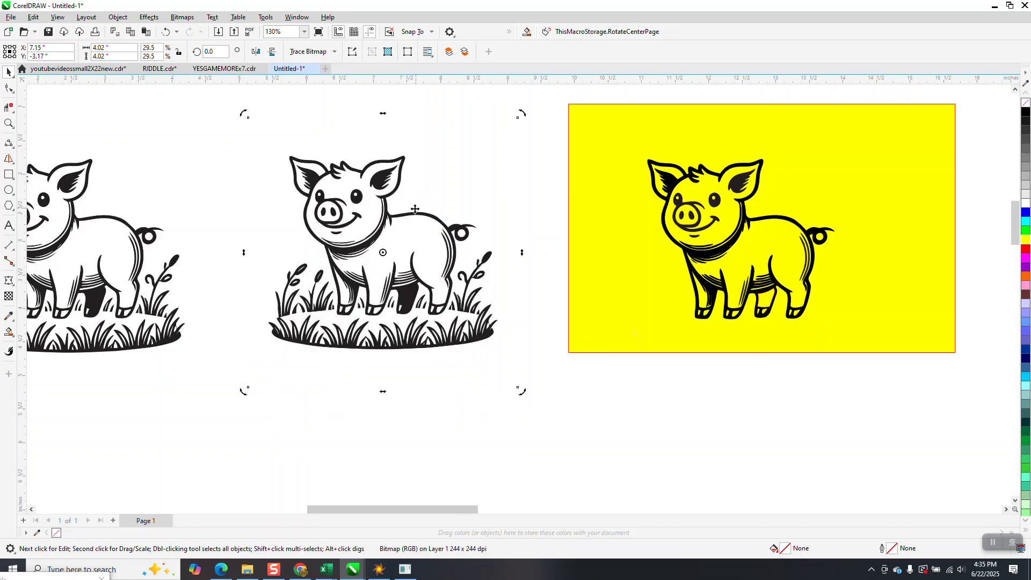
Reposition the middle pig bitmap between the other pig and the yellow rectangle, to about X 7.01", Y -3.02"
{"action": "left_click_drag", "start_coordinate": [414, 236], "coordinate": [409, 242]}
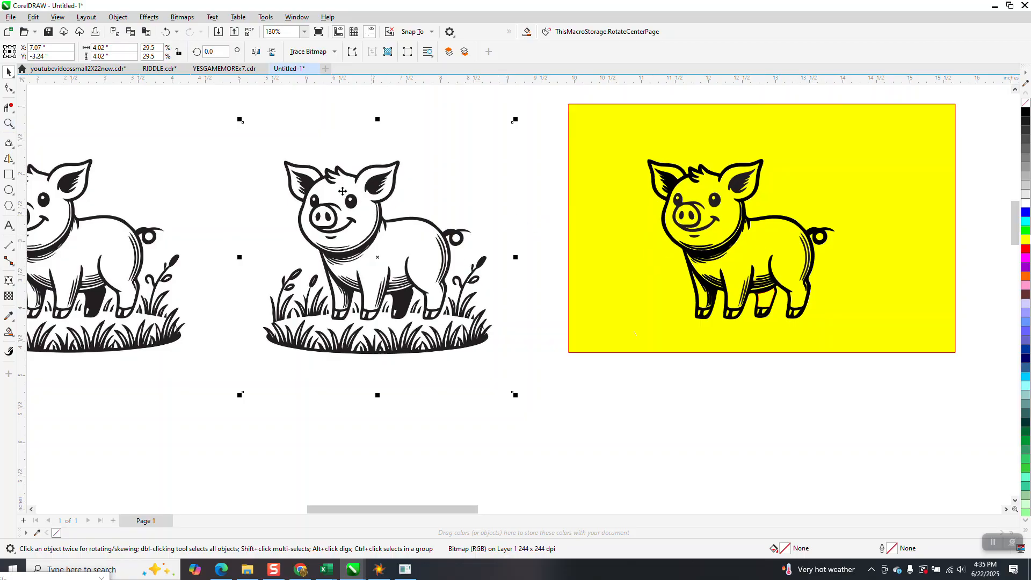
{"action": "scroll", "coordinate": [355, 199], "scroll_direction": "down", "scroll_amount": 2}
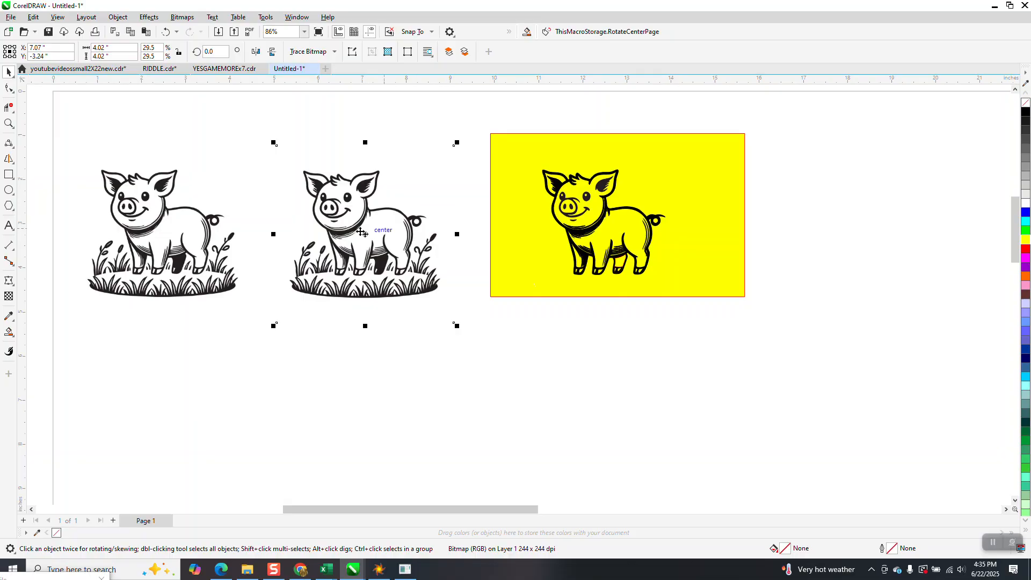
{"action": "mouse_move", "coordinate": [369, 230]}
{"action": "left_mouse_down"}
{"action": "mouse_move", "coordinate": [374, 405]}
{"action": "mouse_move", "coordinate": [298, 304]}
{"action": "mouse_move", "coordinate": [346, 237]}
{"action": "mouse_move", "coordinate": [369, 223]}
{"action": "left_mouse_up"}
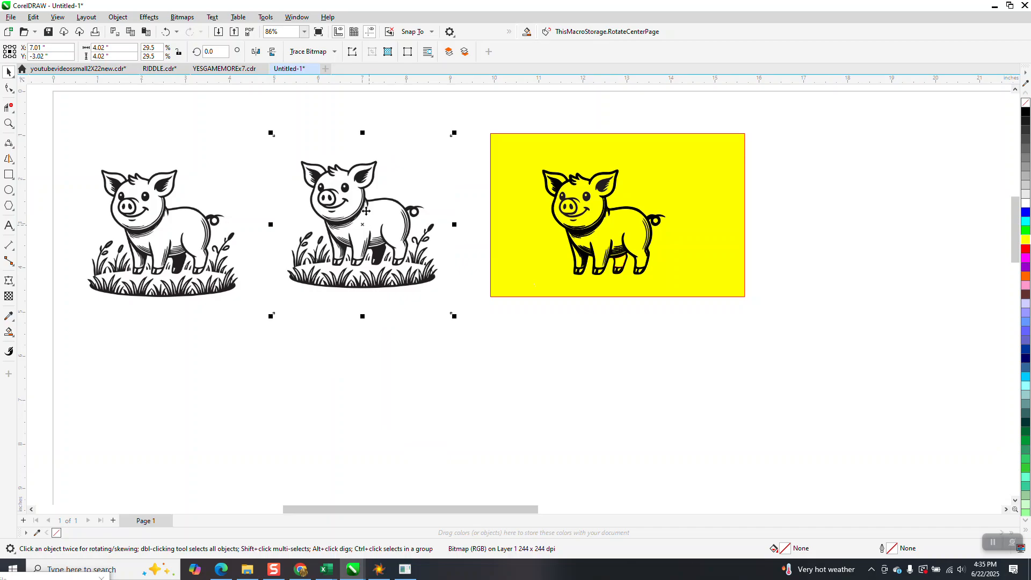
Trace the middle pig bitmap with a Clipart Outline Trace, setting Remove to "Color from entire image"
{"action": "left_click", "coordinate": [334, 52]}
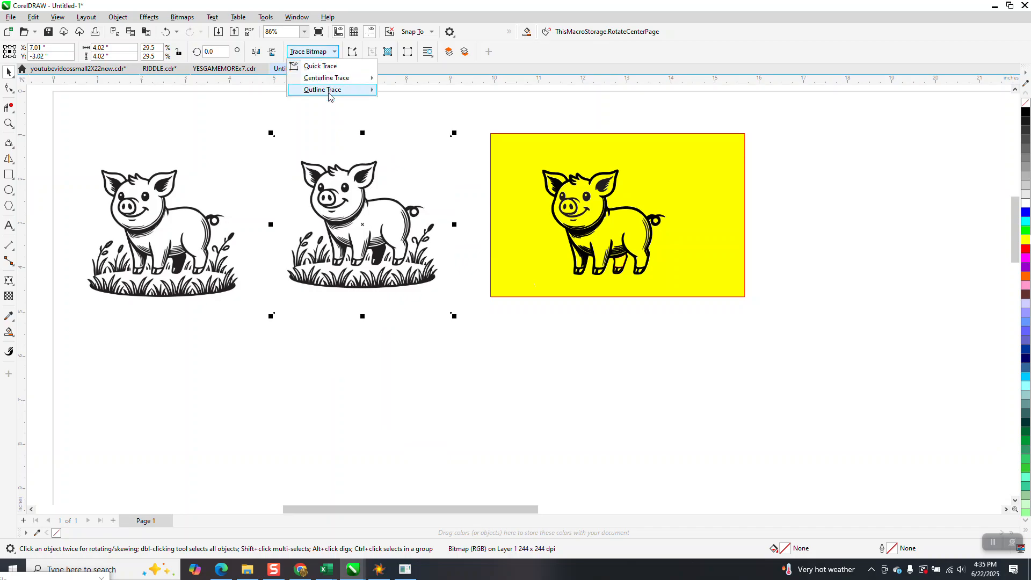
{"action": "mouse_move", "coordinate": [331, 92]}
{"action": "left_click", "coordinate": [405, 127]}
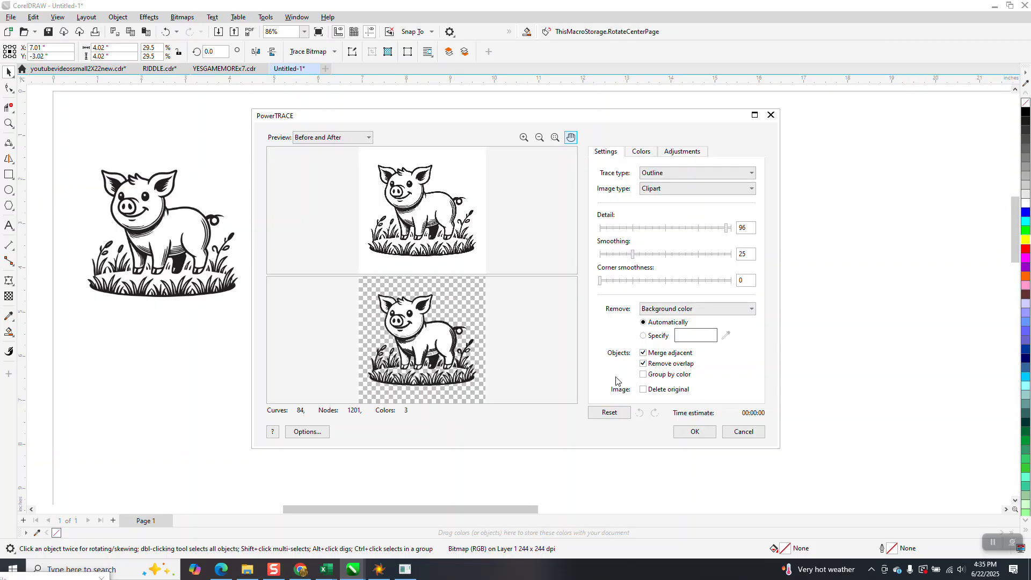
{"action": "left_click", "coordinate": [751, 308]}
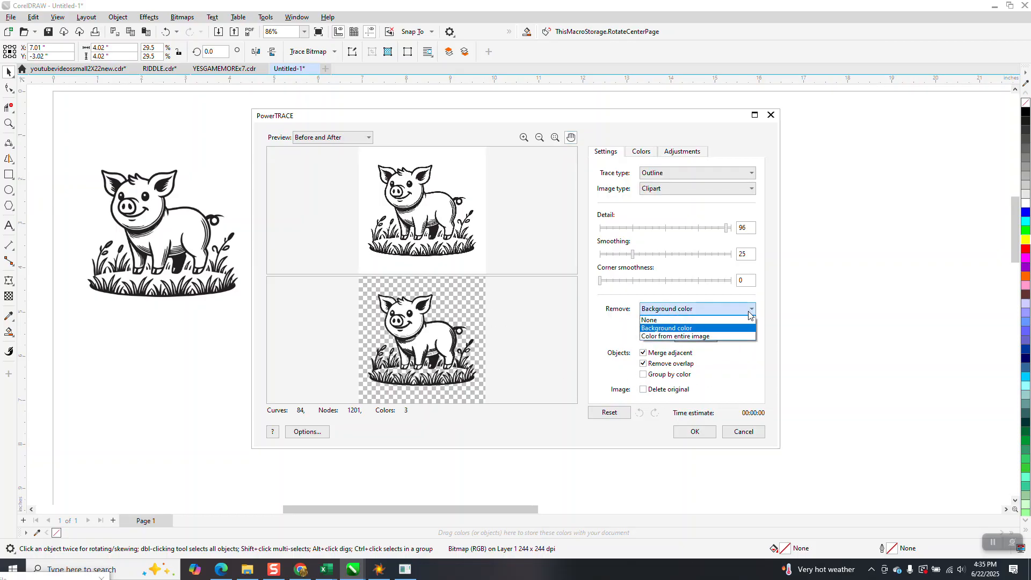
{"action": "left_click", "coordinate": [662, 337]}
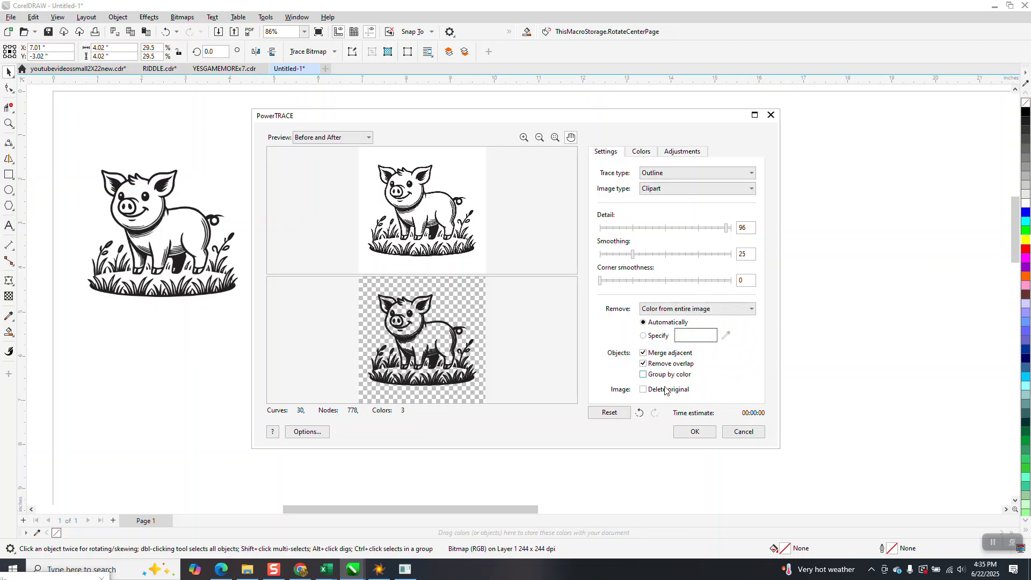
{"action": "left_click", "coordinate": [694, 431]}
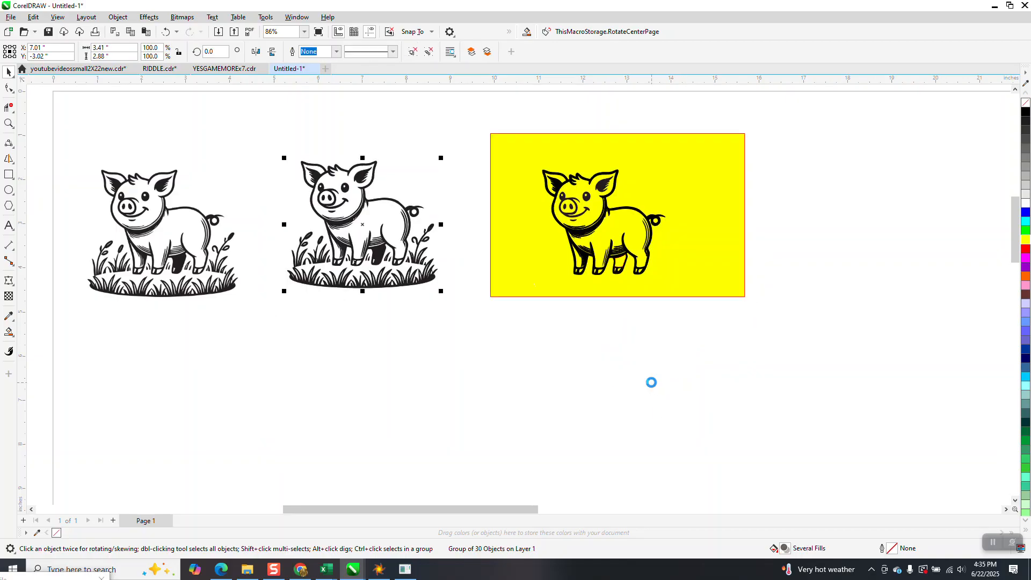
Move the traced pig 4 inches below its bitmap and place the yellow rectangle behind it
{"action": "key", "text": "Down"}
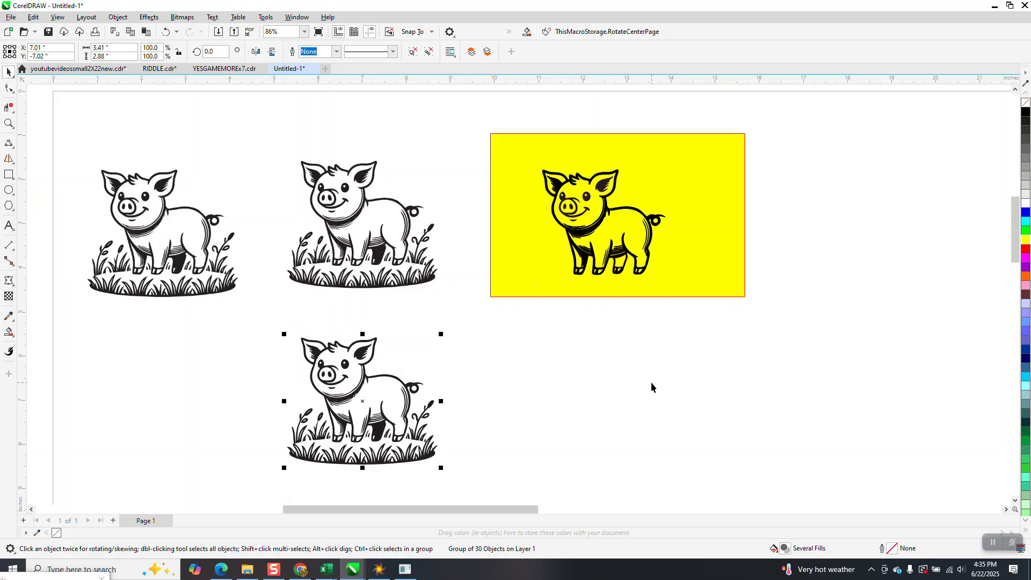
{"action": "left_click_drag", "start_coordinate": [680, 279], "coordinate": [435, 464]}
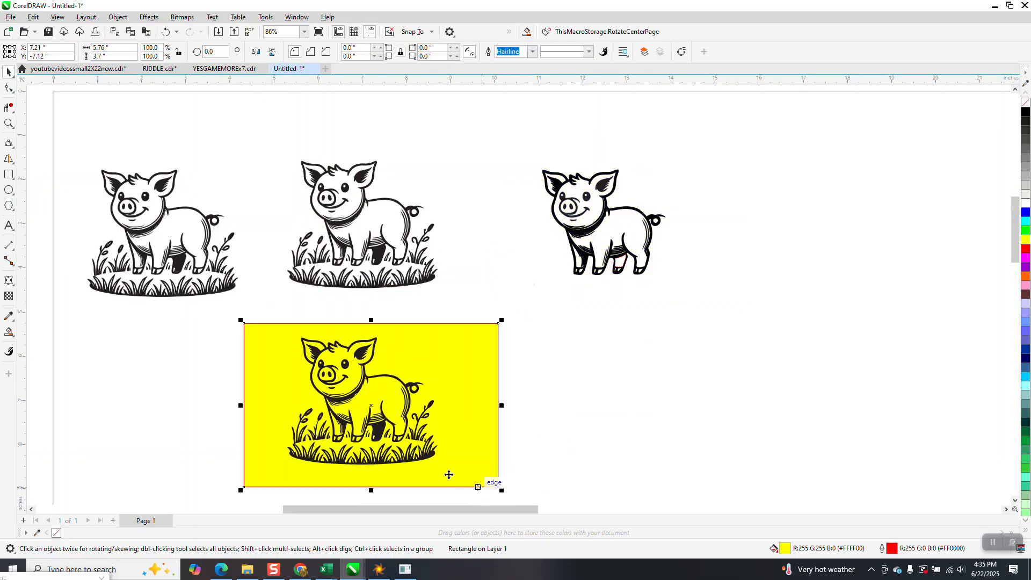
Ungroup the traced pig drawing into separate objects
{"action": "left_click", "coordinate": [9, 124]}
{"action": "left_click_drag", "start_coordinate": [344, 379], "coordinate": [408, 404]}
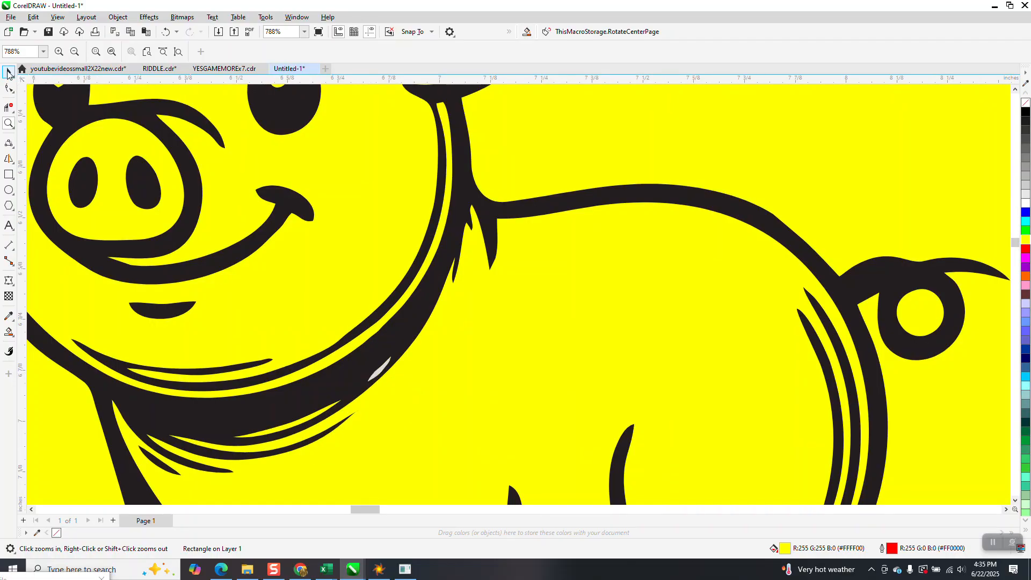
{"action": "left_click", "coordinate": [342, 337]}
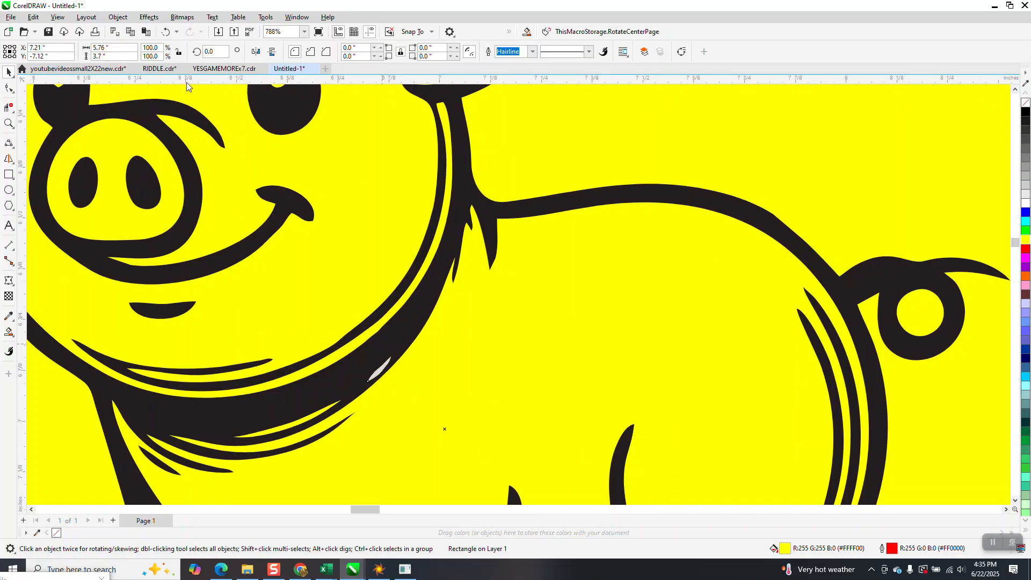
{"action": "left_click", "coordinate": [118, 16]}
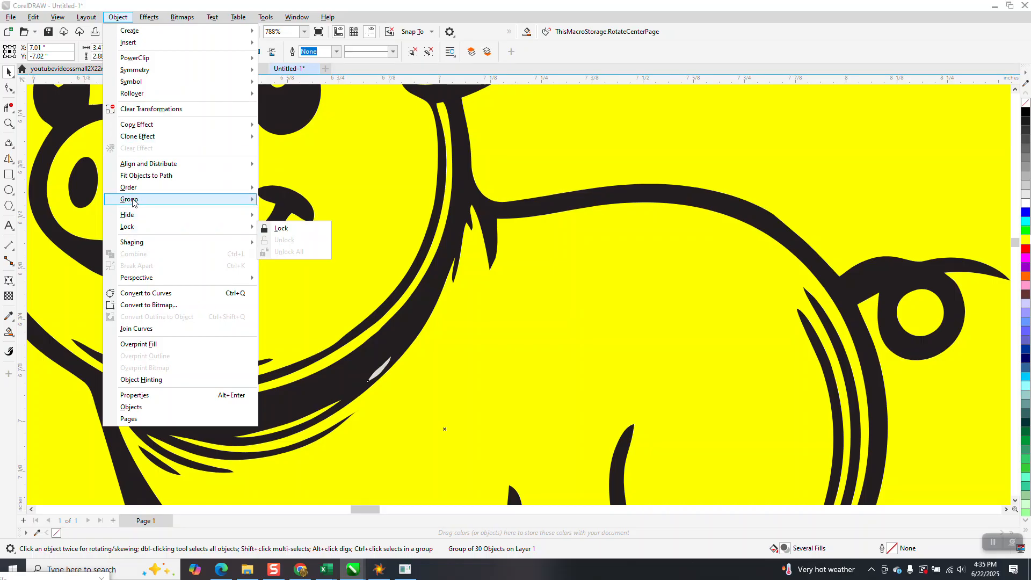
{"action": "mouse_move", "coordinate": [194, 202]}
{"action": "left_click", "coordinate": [298, 223]}
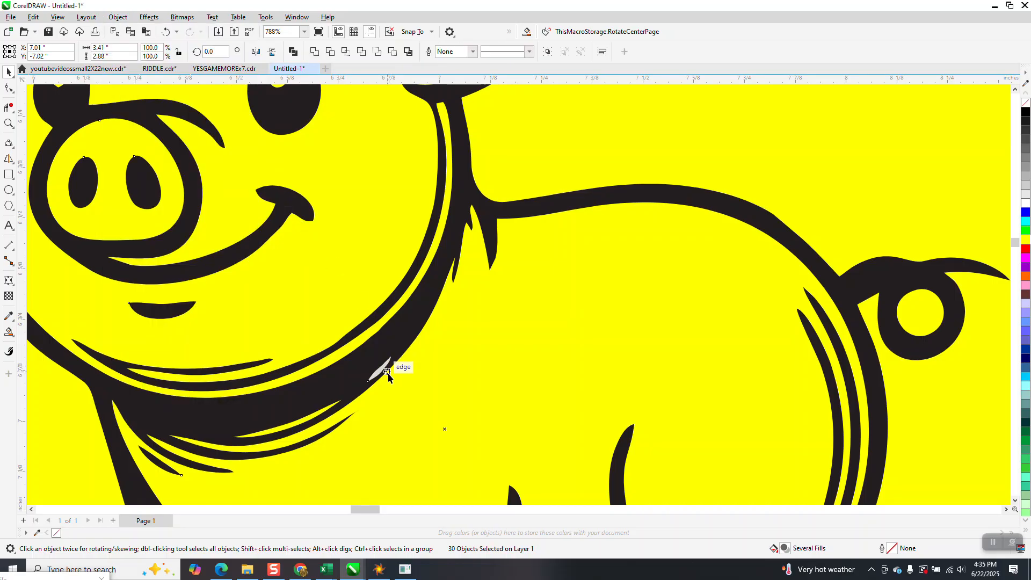
Delete the light gray sliver in the dark shading under the pig's neck
{"action": "scroll", "coordinate": [380, 372], "scroll_direction": "down", "scroll_amount": 4}
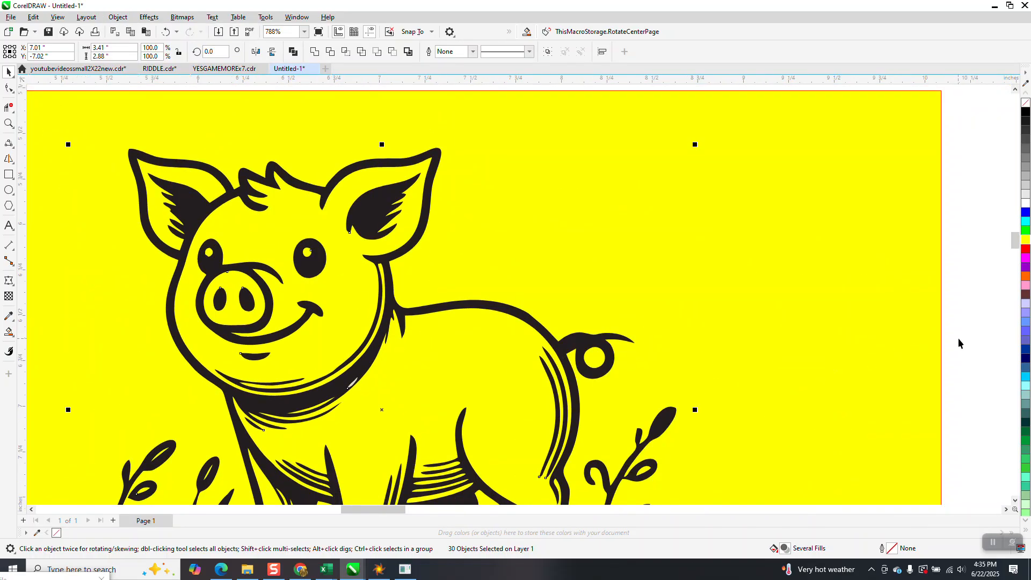
{"action": "left_click", "coordinate": [403, 358]}
{"action": "left_click", "coordinate": [353, 382]}
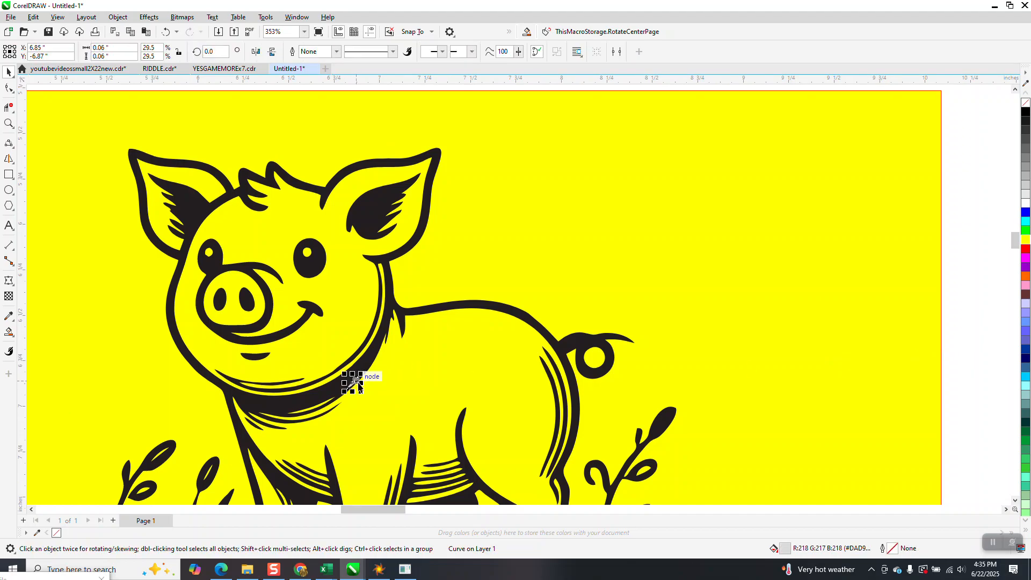
{"action": "key", "text": "Delete"}
Delete the tall plants in front of the pig and the band of ground grass beneath it
{"action": "scroll", "coordinate": [361, 360], "scroll_direction": "down", "scroll_amount": 2}
{"action": "scroll", "coordinate": [440, 358], "scroll_direction": "down", "scroll_amount": 1}
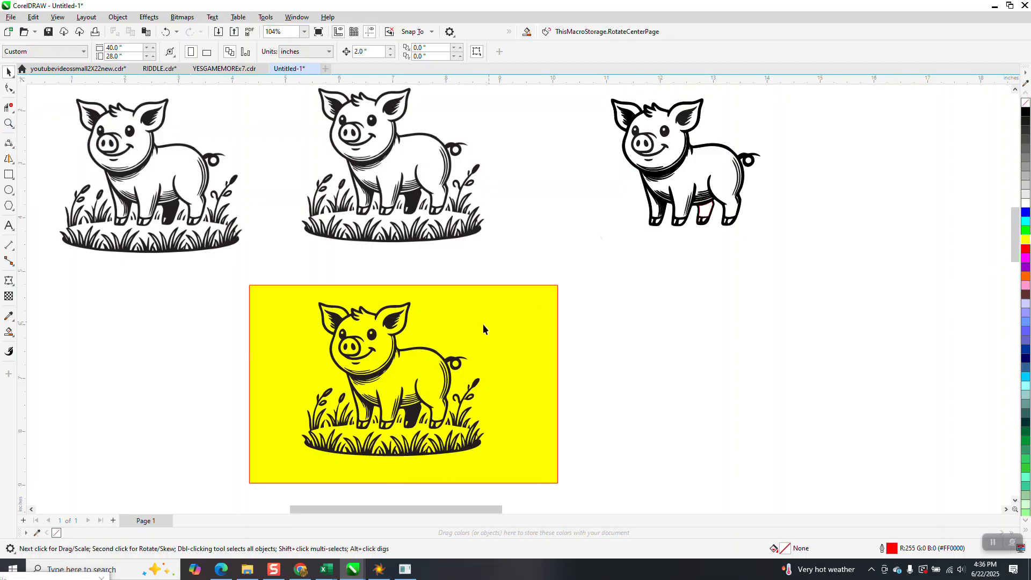
{"action": "left_click", "coordinate": [9, 123]}
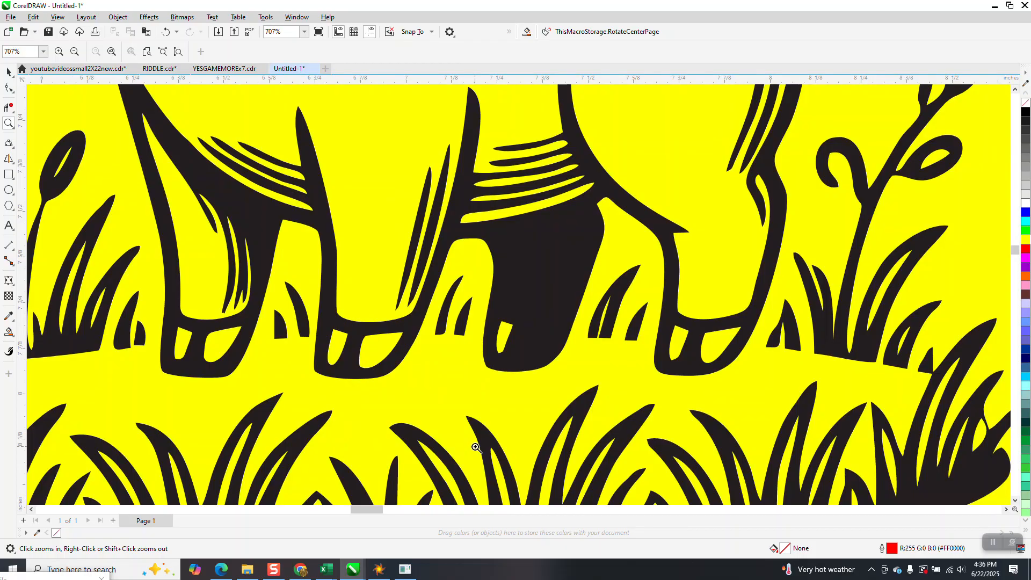
{"action": "left_click_drag", "start_coordinate": [340, 385], "coordinate": [477, 448]}
{"action": "scroll", "coordinate": [519, 276], "scroll_direction": "down", "scroll_amount": 4}
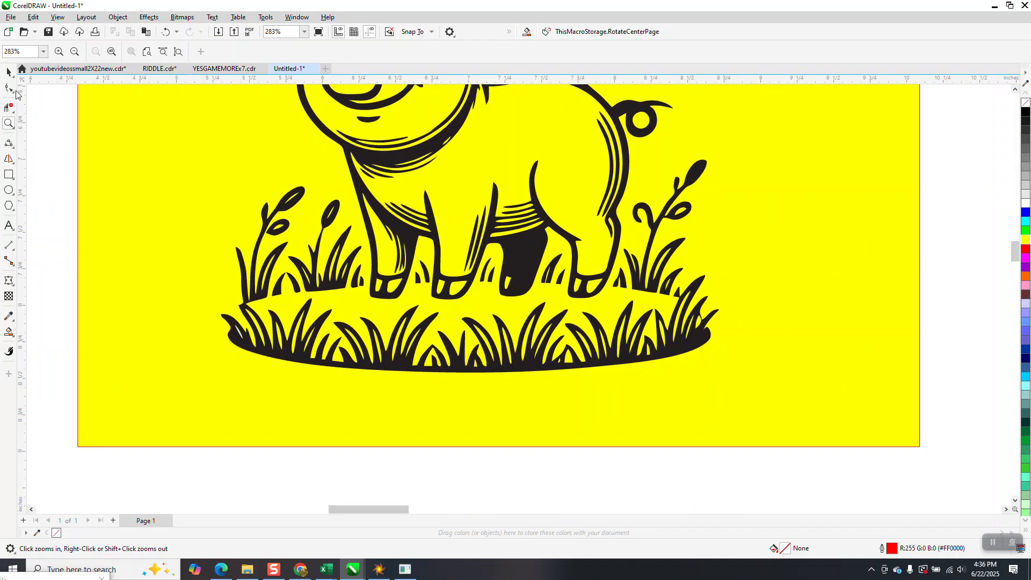
{"action": "left_click", "coordinate": [8, 72]}
{"action": "left_click", "coordinate": [326, 222]}
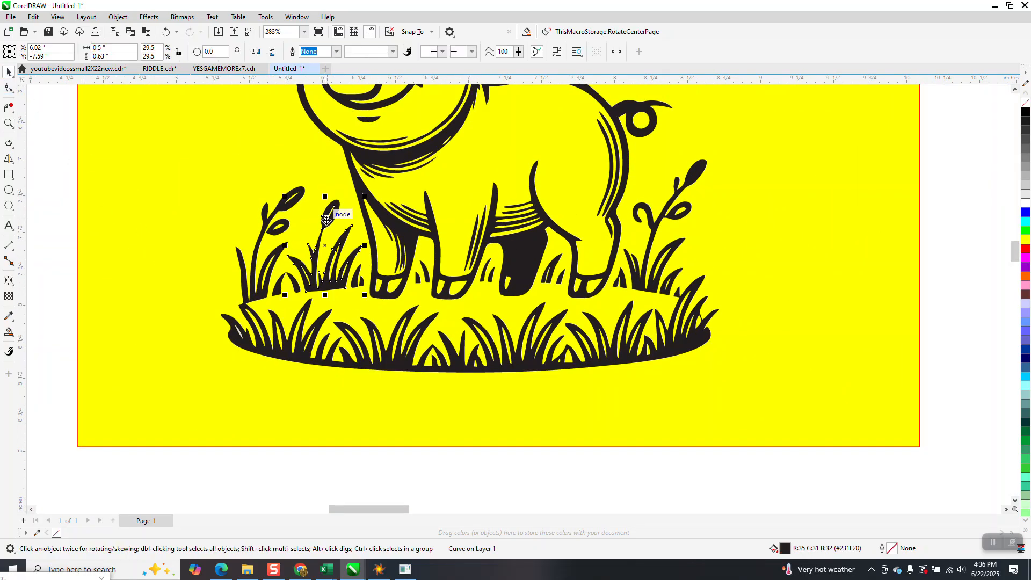
{"action": "key", "text": "Delete"}
{"action": "left_click", "coordinate": [292, 206]}
{"action": "key", "text": "Delete"}
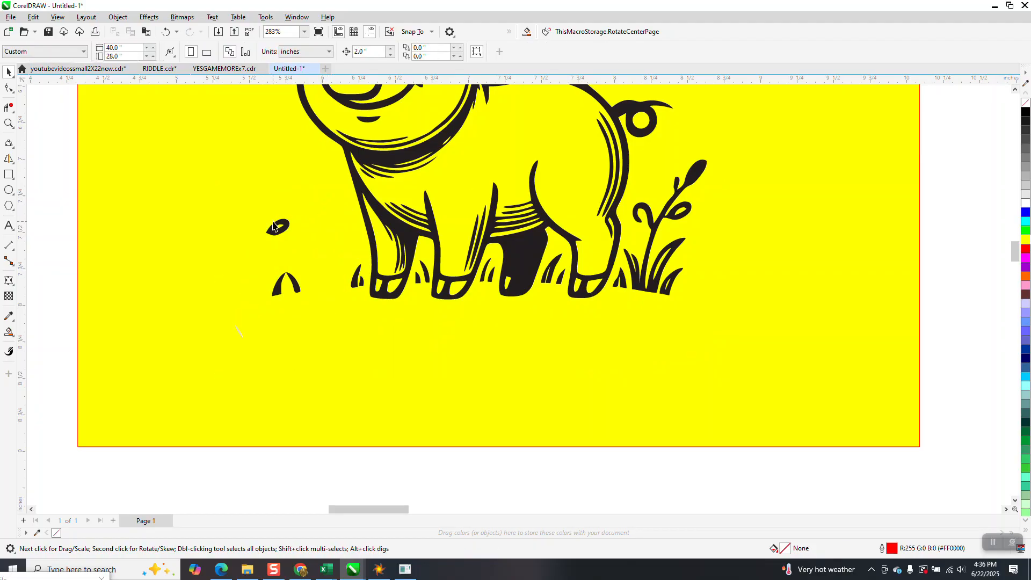
Delete the leftover leaf, the two short grass blades and the light sliver in front of the pig
{"action": "left_click", "coordinate": [278, 232]}
{"action": "key", "text": "Delete"}
{"action": "left_click", "coordinate": [293, 282]}
{"action": "key", "text": "Delete"}
{"action": "left_click", "coordinate": [280, 286]}
{"action": "key", "text": "Delete"}
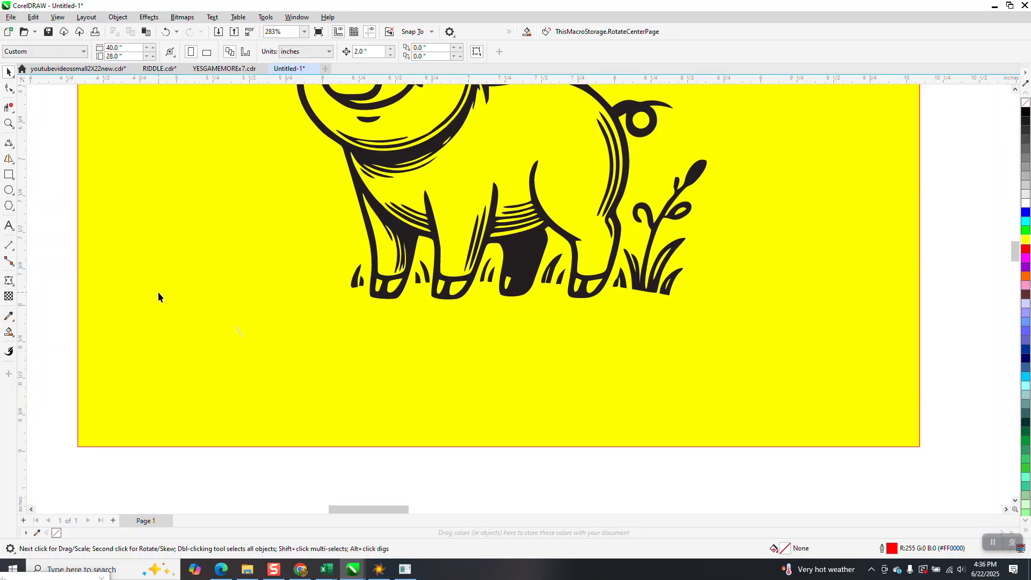
{"action": "left_click_drag", "start_coordinate": [257, 375], "coordinate": [258, 376]}
{"action": "key", "text": "Delete"}
Delete the small grass blades beside the front legs and between them and the black leg
{"action": "left_click", "coordinate": [353, 281]}
{"action": "key", "text": "Delete"}
{"action": "left_click", "coordinate": [419, 279]}
{"action": "key", "text": "Delete"}
{"action": "left_click", "coordinate": [425, 274]}
{"action": "key", "text": "Delete"}
{"action": "left_click", "coordinate": [482, 278]}
{"action": "key", "text": "Delete"}
{"action": "left_click", "coordinate": [489, 277]}
{"action": "key", "text": "Delete"}
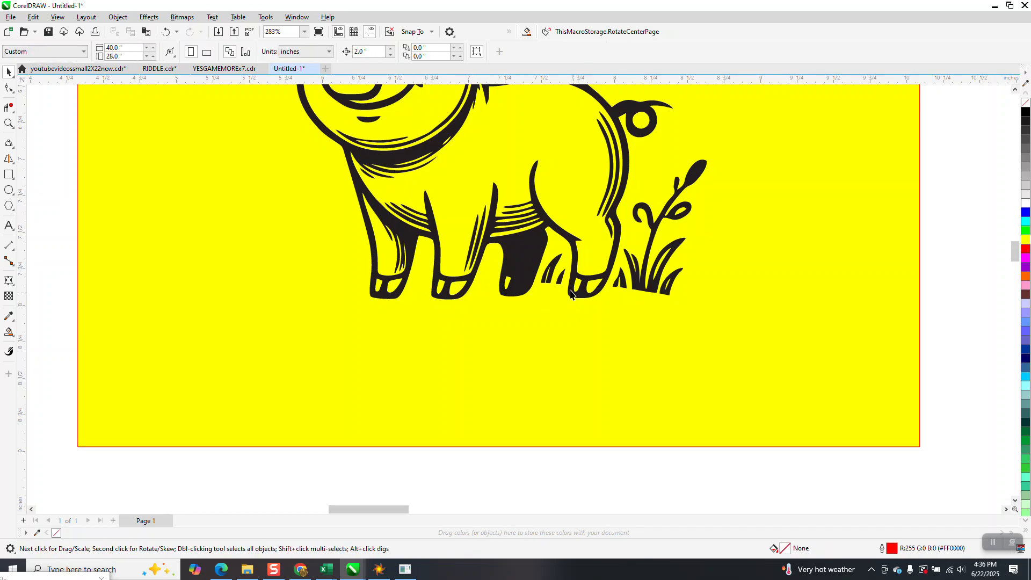
Delete the grass blades on both sides of the pig's rearmost leg
{"action": "left_click", "coordinate": [559, 281]}
{"action": "key", "text": "Delete"}
{"action": "left_click", "coordinate": [549, 279]}
{"action": "key", "text": "Delete"}
{"action": "left_click", "coordinate": [620, 281]}
{"action": "key", "text": "Delete"}
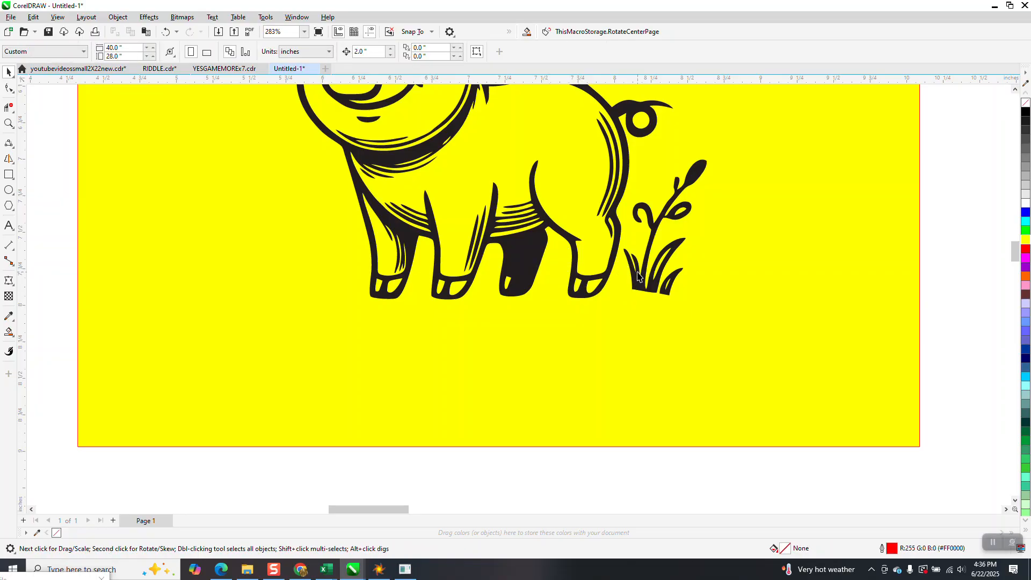
Delete the remaining tall plant and grass clump behind the pig
{"action": "left_click", "coordinate": [638, 271]}
{"action": "key", "text": "Delete"}
{"action": "left_click", "coordinate": [668, 283]}
{"action": "key", "text": "Delete"}
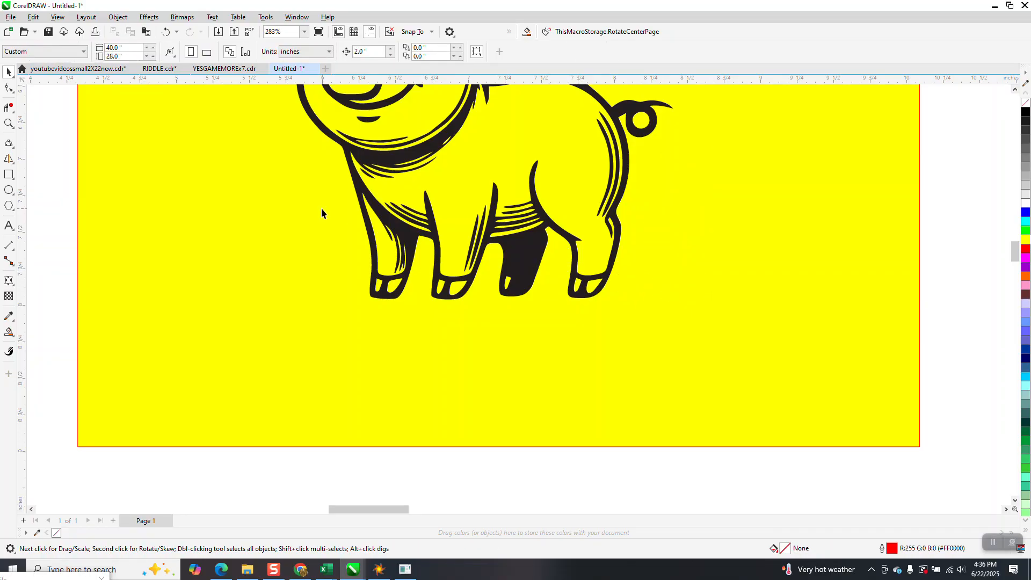
Inspect the cleaned pig's curves in Wireframe view and return to Enhanced view
{"action": "scroll", "coordinate": [376, 236], "scroll_direction": "down", "scroll_amount": 3}
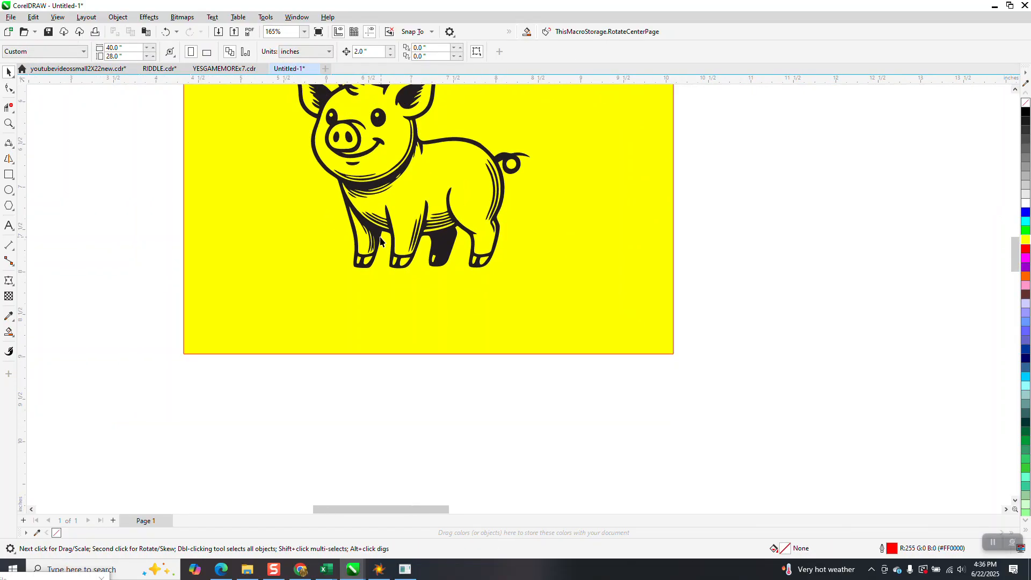
{"action": "left_click", "coordinate": [58, 17]}
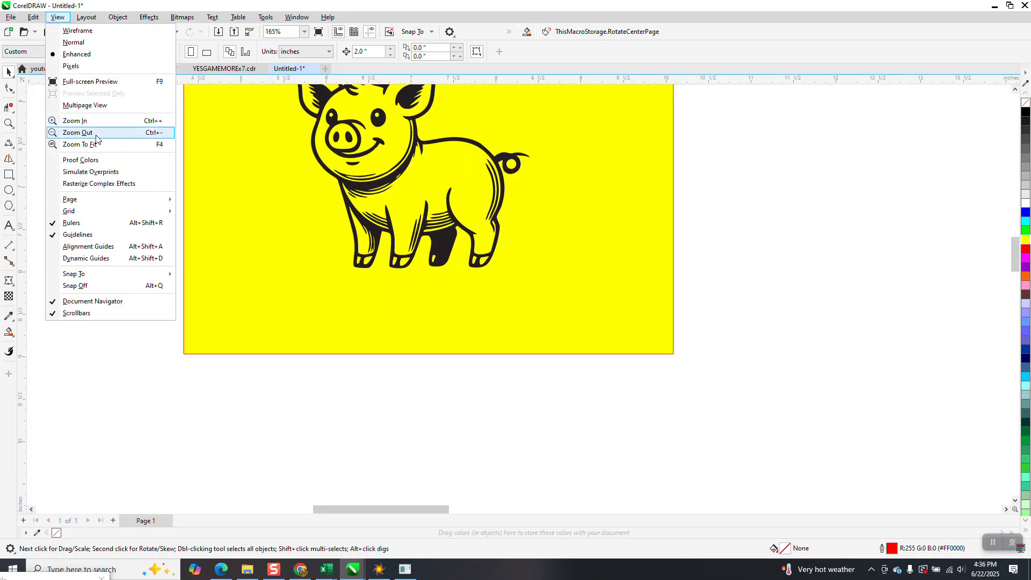
{"action": "left_click", "coordinate": [78, 30]}
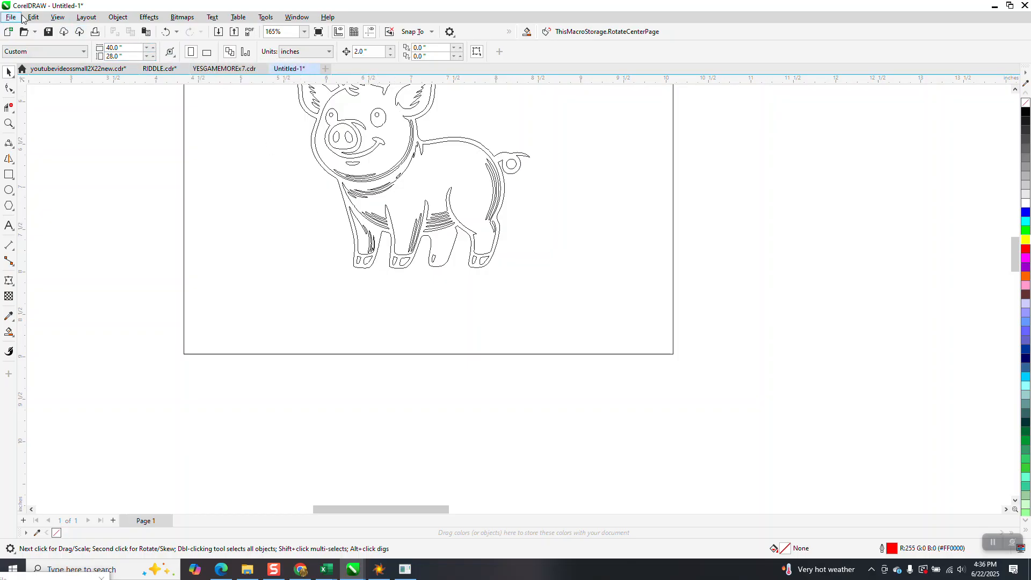
{"action": "left_click", "coordinate": [58, 17]}
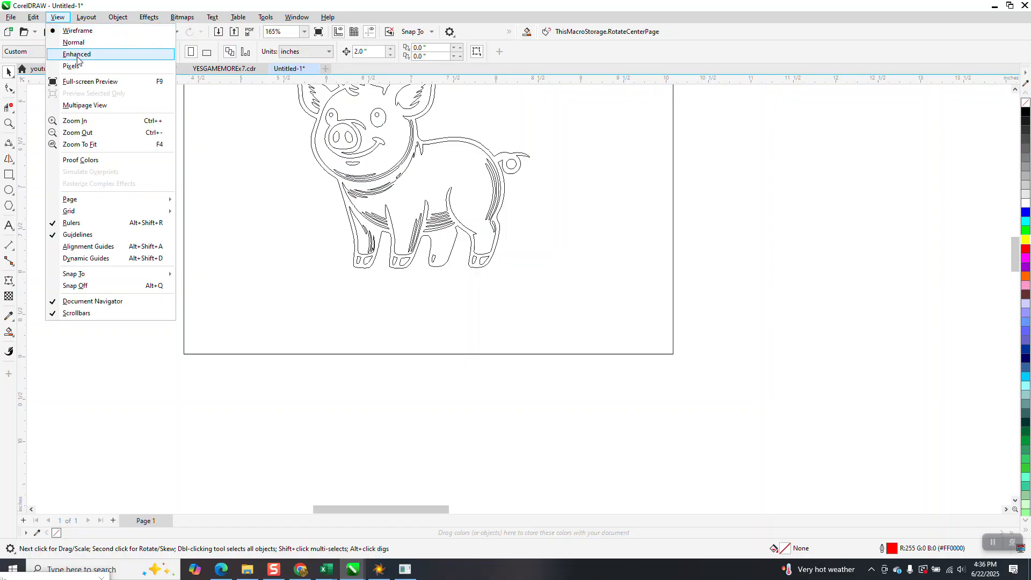
{"action": "left_click", "coordinate": [77, 55]}
Delete the yellow rectangle behind the traced pig
{"action": "scroll", "coordinate": [505, 322], "scroll_direction": "down", "scroll_amount": 3}
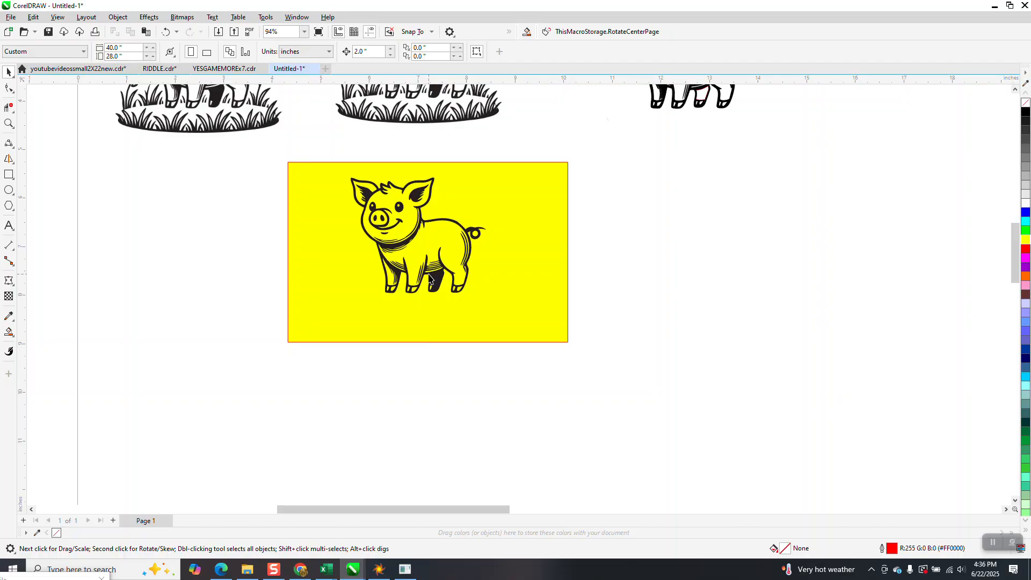
{"action": "left_click", "coordinate": [9, 124]}
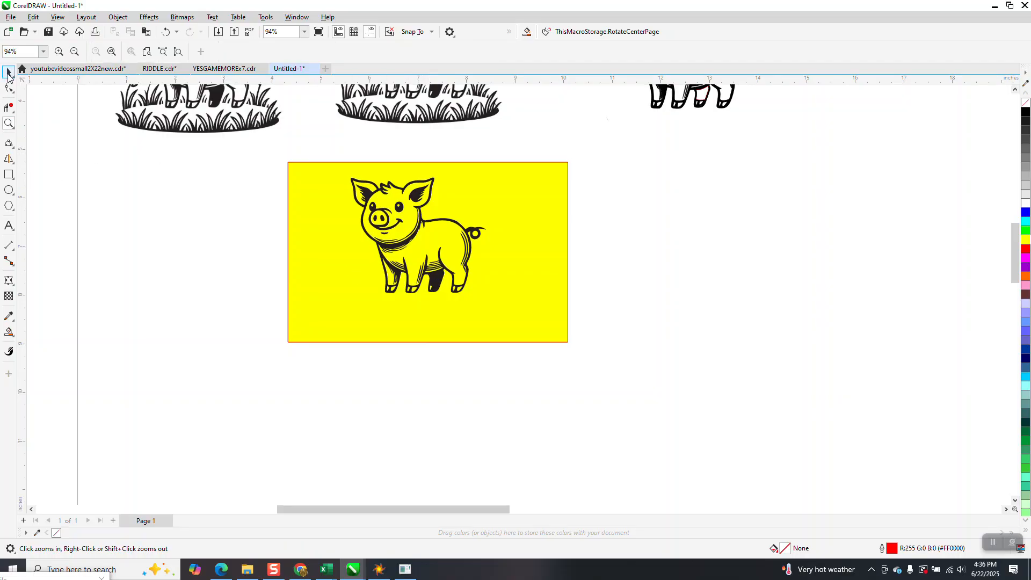
{"action": "left_click", "coordinate": [8, 74]}
{"action": "left_click", "coordinate": [288, 213]}
{"action": "key", "text": "Delete"}
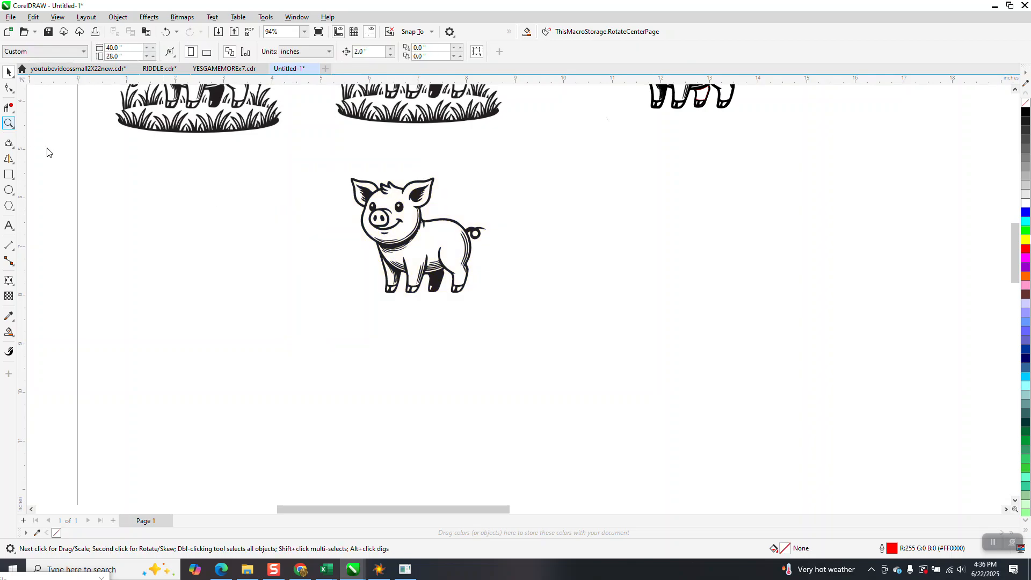
Select all the objects of the traced pig and remove their fill
{"action": "left_click", "coordinate": [9, 126]}
{"action": "left_click_drag", "start_coordinate": [374, 251], "coordinate": [538, 306]}
{"action": "scroll", "coordinate": [537, 326], "scroll_direction": "down", "scroll_amount": 2}
{"action": "scroll", "coordinate": [388, 339], "scroll_direction": "down", "scroll_amount": 3}
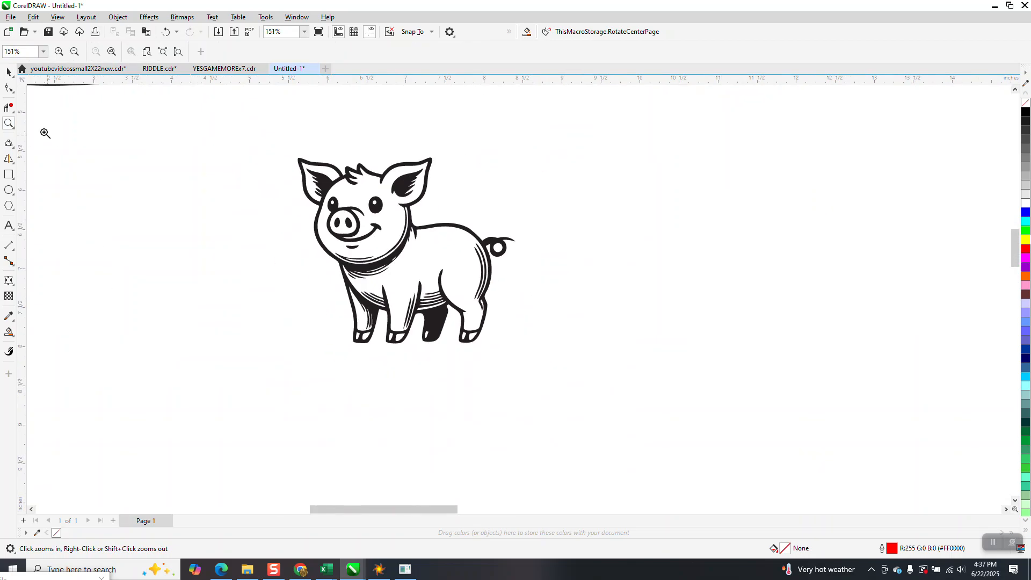
{"action": "left_click", "coordinate": [8, 72]}
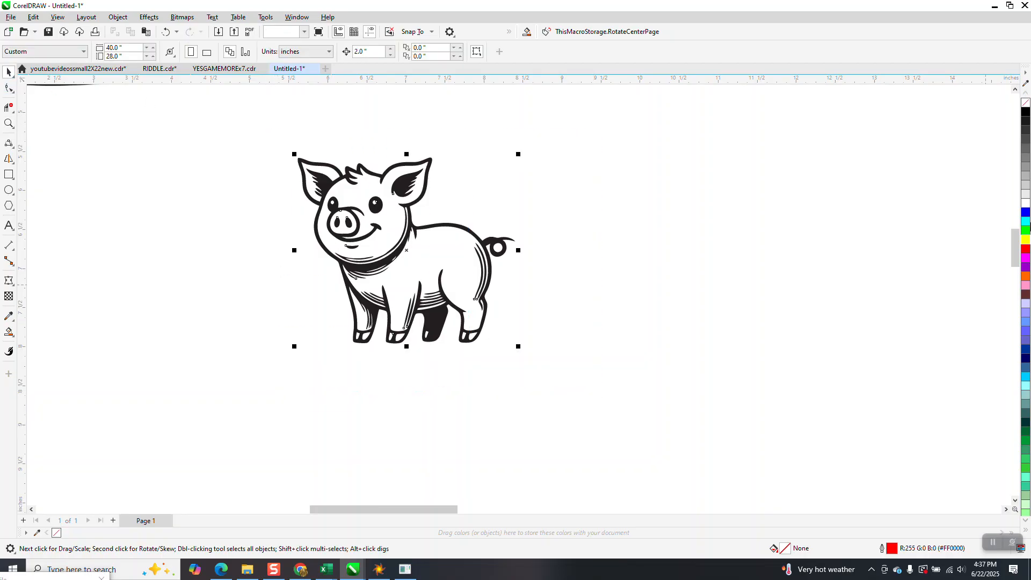
{"action": "left_click", "coordinate": [1024, 104]}
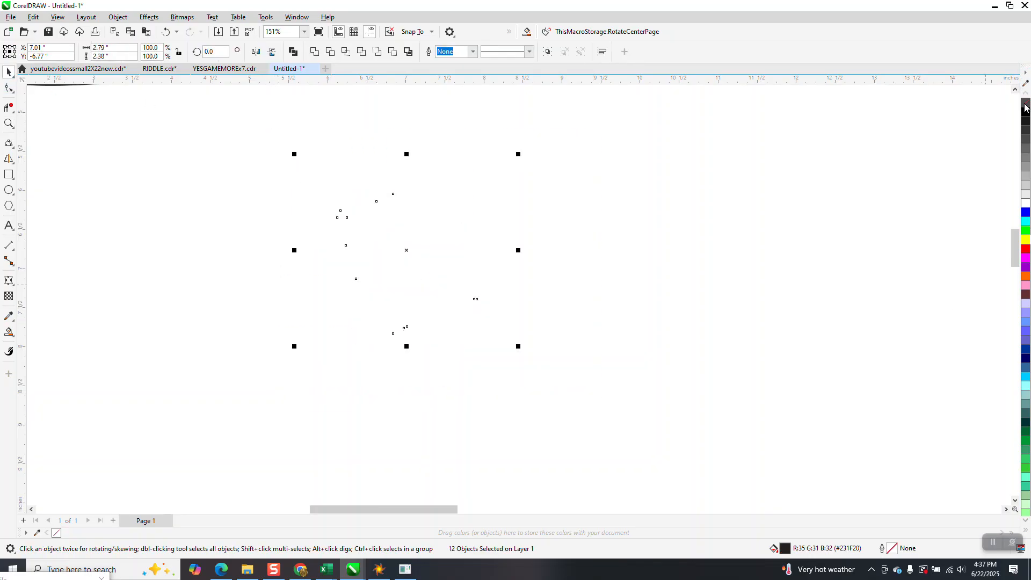
Give the traced pig a black hairline outline, shift it 2 inches right, and place a duplicate 4 inches to its left
{"action": "right_click", "coordinate": [1025, 112]}
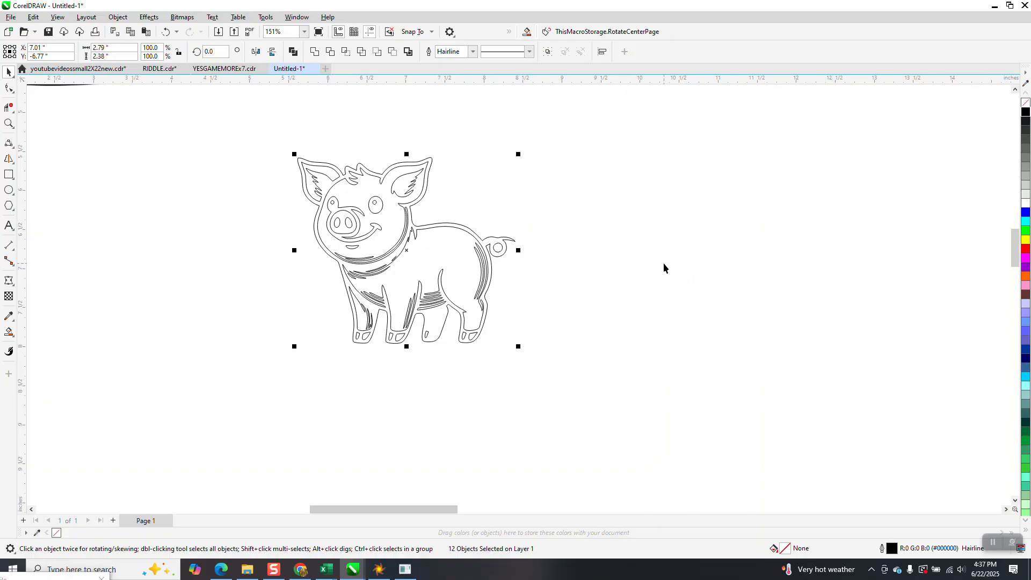
{"action": "key", "text": "Right"}
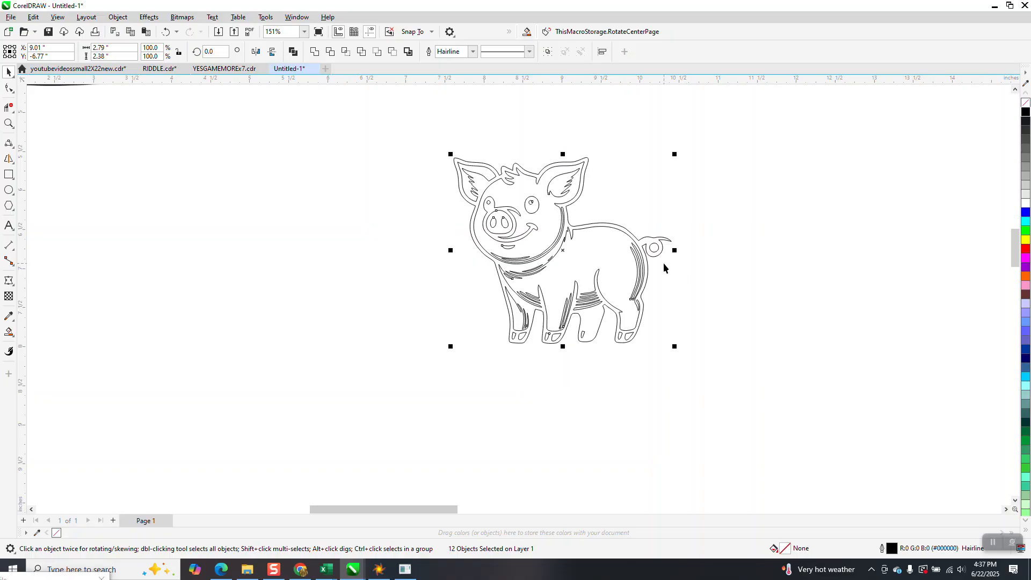
{"action": "key", "text": "KP_Add"}
{"action": "key", "text": "Left"}
{"action": "key", "text": "Left"}
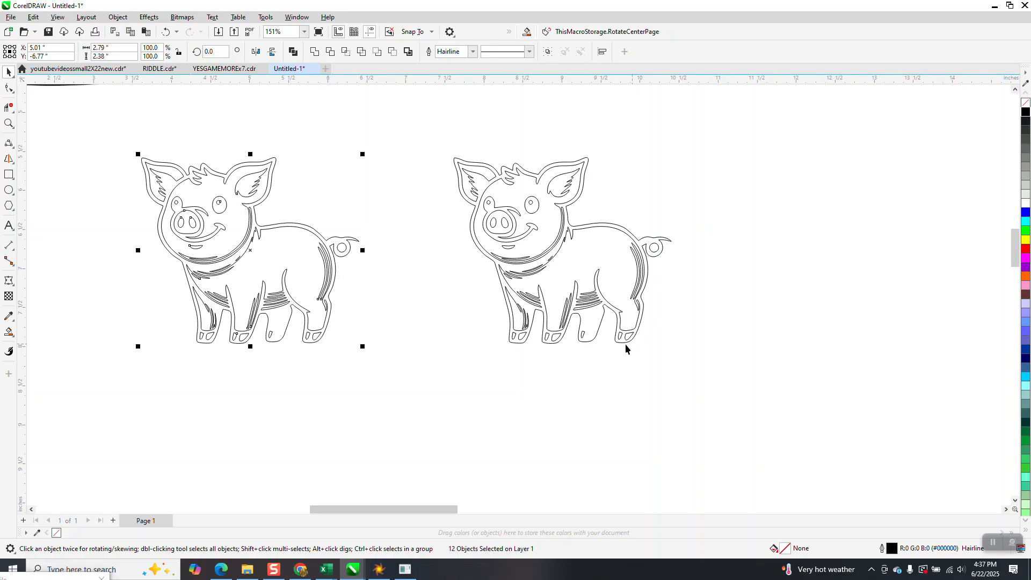
Draw a straight line across the open top of the third leg of the right-hand pig
{"action": "left_click", "coordinate": [9, 123]}
{"action": "left_click_drag", "start_coordinate": [509, 263], "coordinate": [679, 365]}
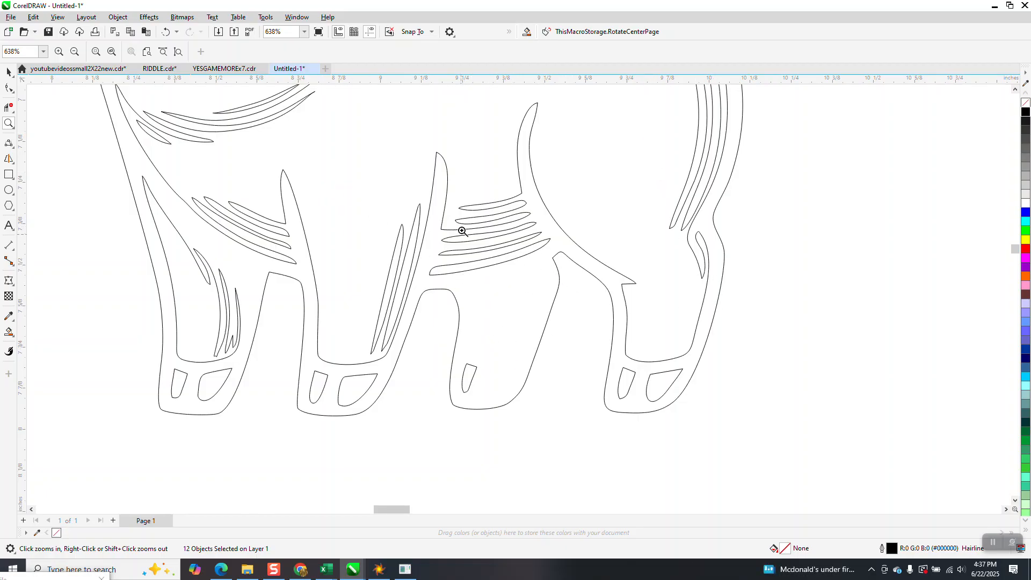
{"action": "scroll", "coordinate": [489, 289], "scroll_direction": "down", "scroll_amount": 1}
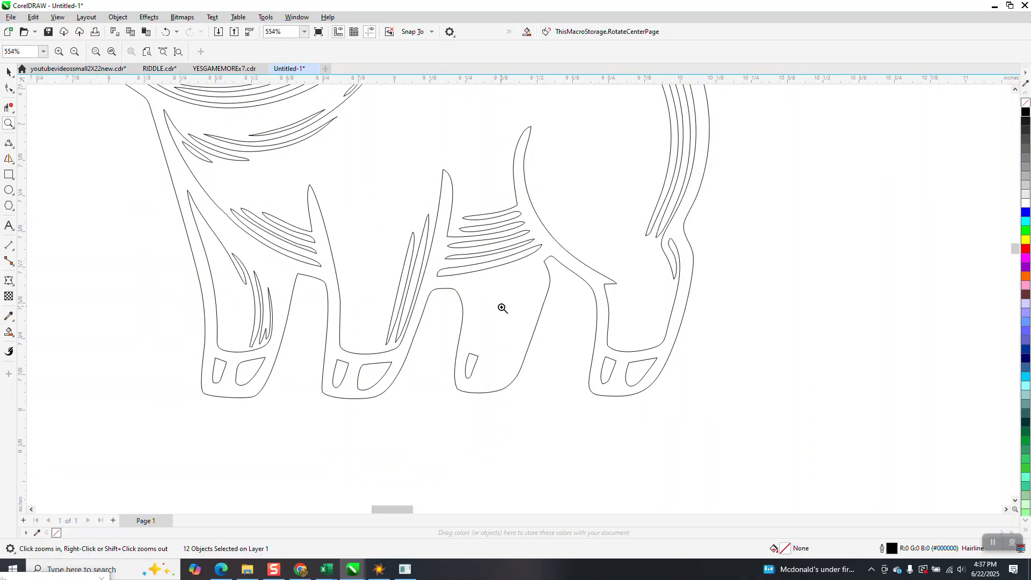
{"action": "left_click", "coordinate": [13, 148]}
{"action": "left_click", "coordinate": [45, 155]}
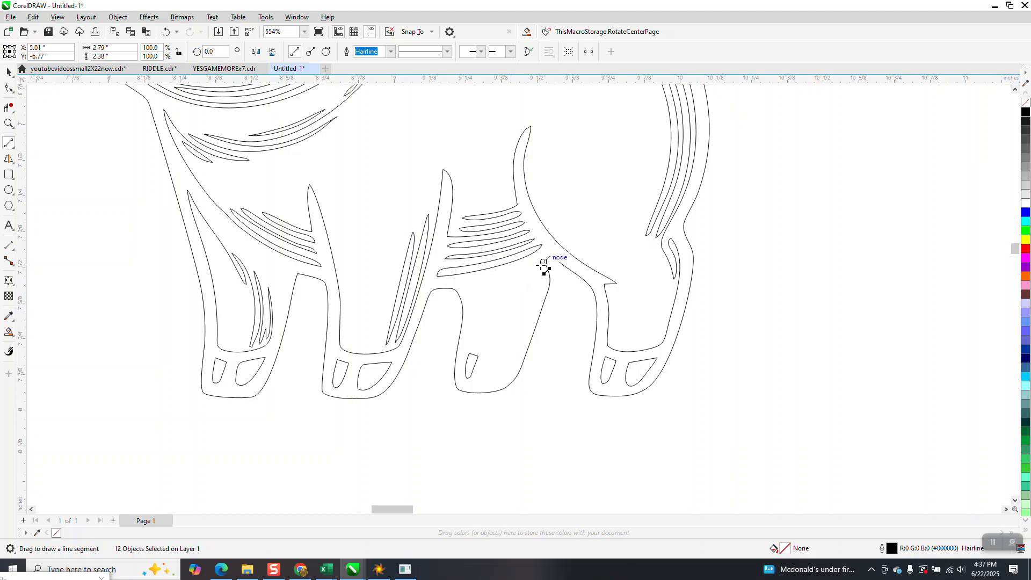
{"action": "left_click_drag", "start_coordinate": [546, 263], "coordinate": [511, 276]}
{"action": "key", "text": "XF86Calculator"}
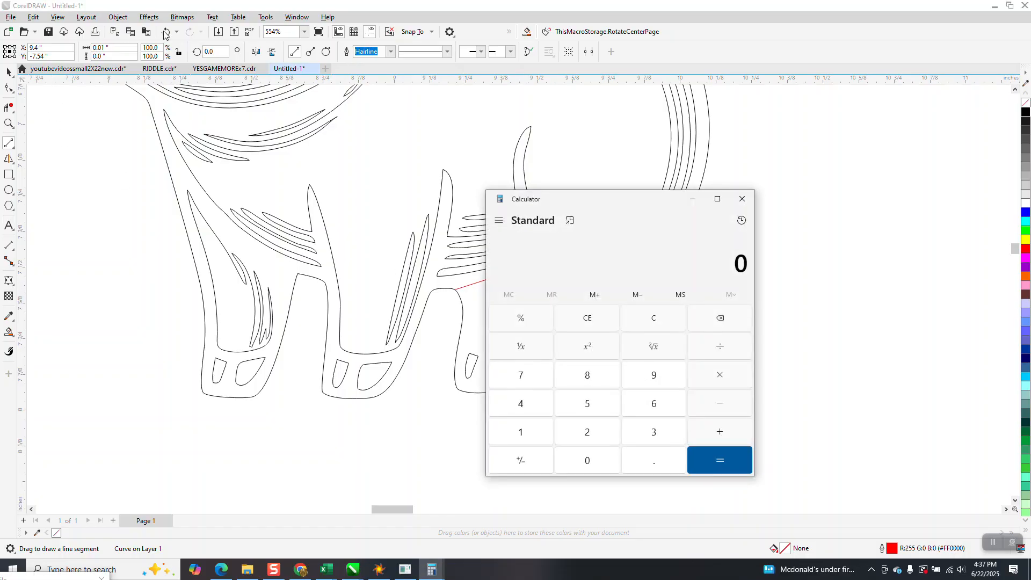
{"action": "left_click", "coordinate": [745, 205]}
{"action": "key", "text": "XF86Calculator"}
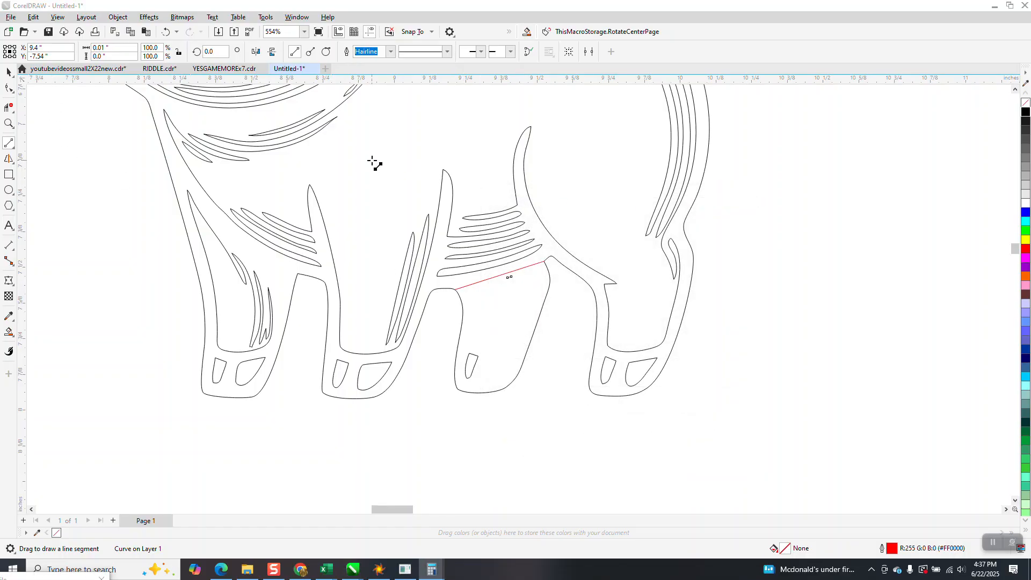
{"action": "left_click", "coordinate": [749, 202]}
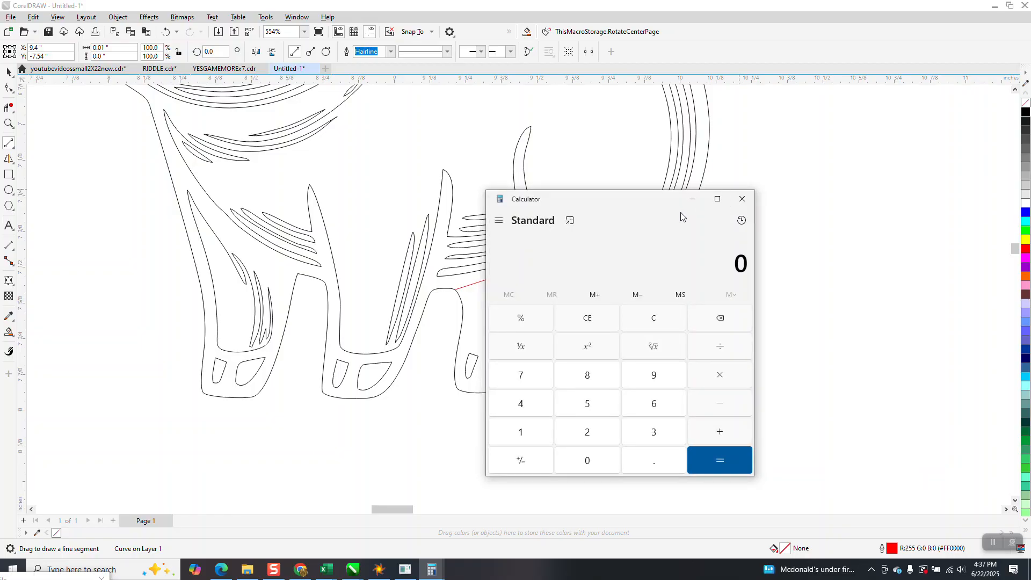
{"action": "left_click", "coordinate": [751, 198]}
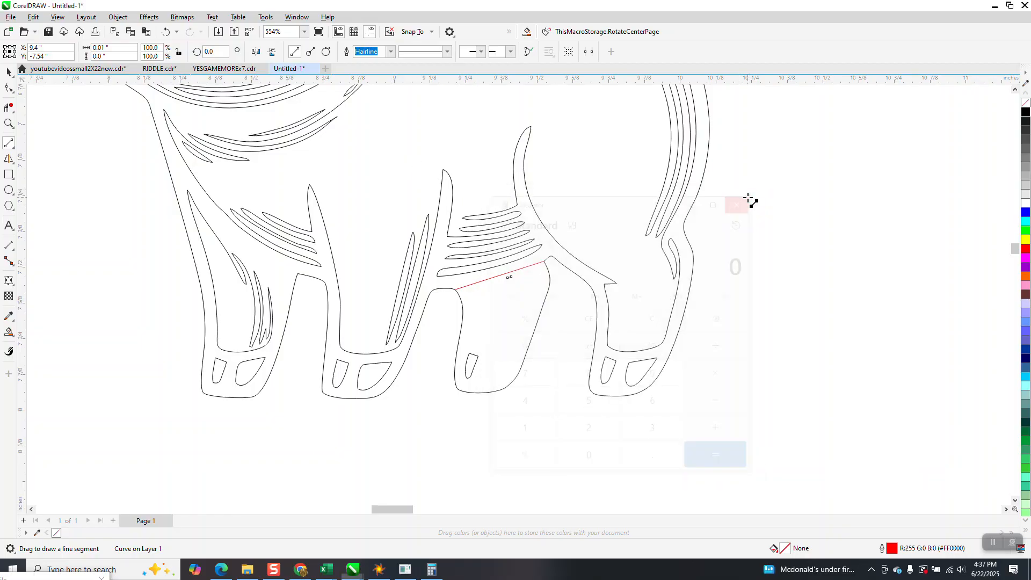
Delete the straight line across the top of the third leg
{"action": "left_click", "coordinate": [9, 71]}
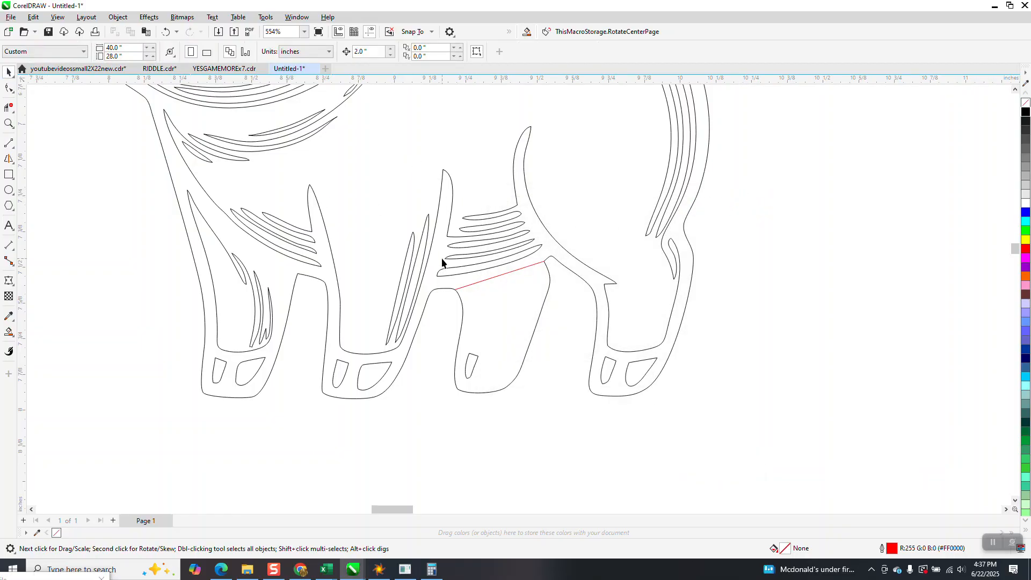
{"action": "left_click", "coordinate": [491, 280]}
{"action": "key", "text": "Delete"}
Draw a slightly sagging 3-point curve across the third leg's open top, following the belly line
{"action": "left_click", "coordinate": [14, 153]}
{"action": "left_click", "coordinate": [45, 215]}
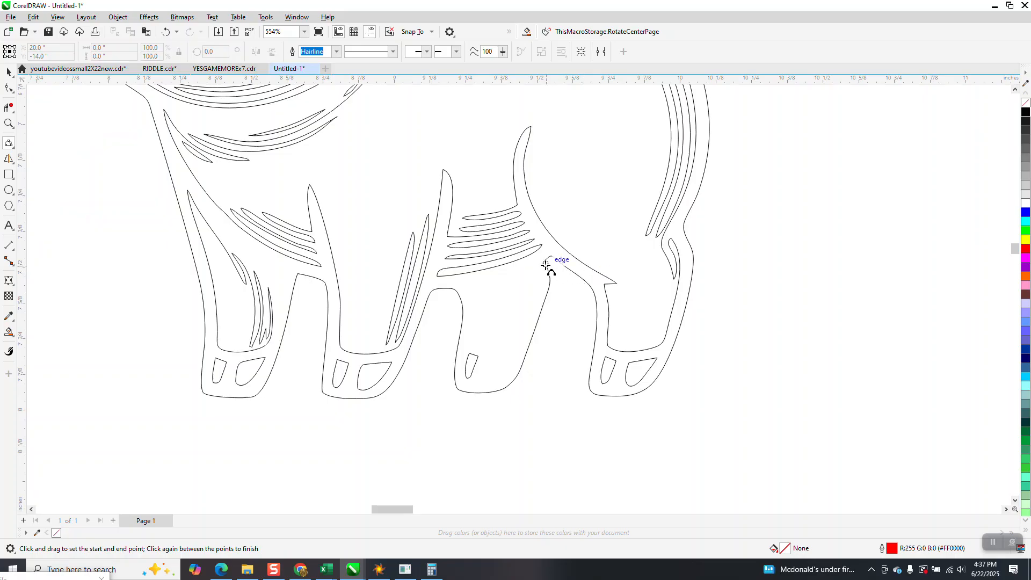
{"action": "left_click_drag", "start_coordinate": [546, 265], "coordinate": [457, 289]}
{"action": "left_click", "coordinate": [482, 286]}
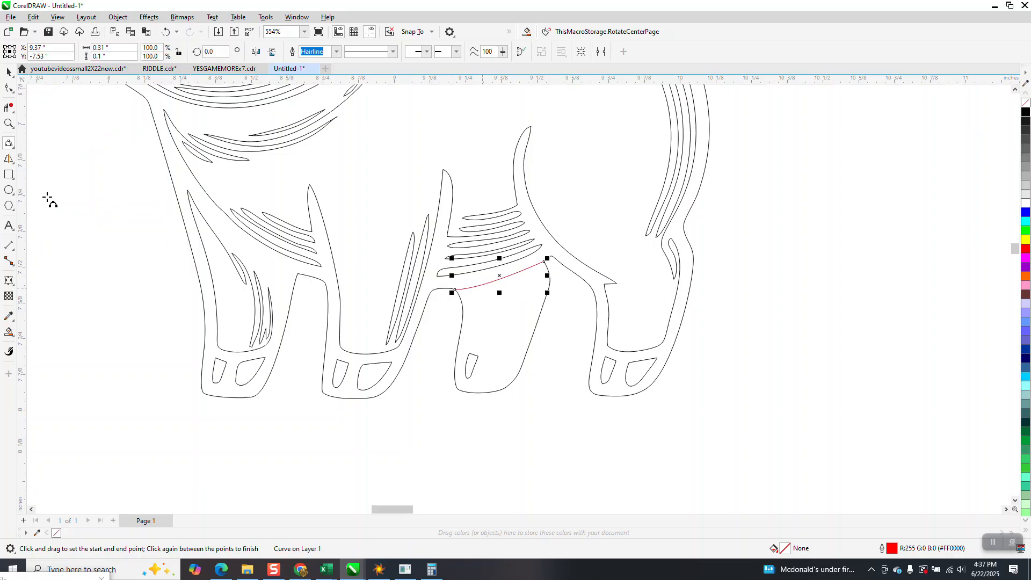
{"action": "left_click", "coordinate": [9, 72]}
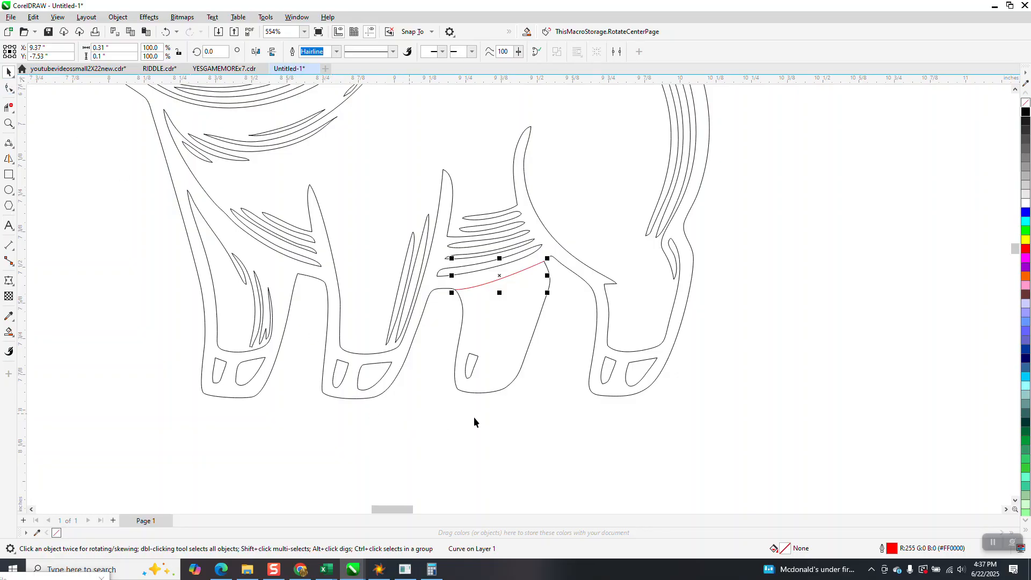
Copy the larger hoof detail of the rightmost leg with Smart Fill, place it on the third leg's hoof, and make it an unfilled black outline
{"action": "left_click", "coordinate": [12, 336]}
{"action": "left_click", "coordinate": [642, 368]}
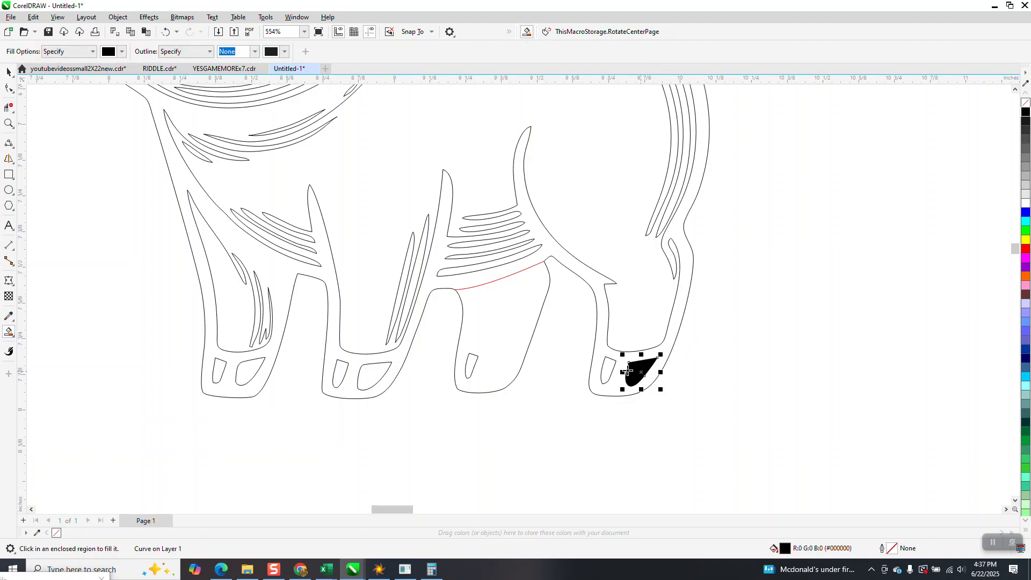
{"action": "left_click", "coordinate": [8, 72]}
{"action": "left_click_drag", "start_coordinate": [638, 367], "coordinate": [497, 366]}
{"action": "left_click", "coordinate": [1025, 103]}
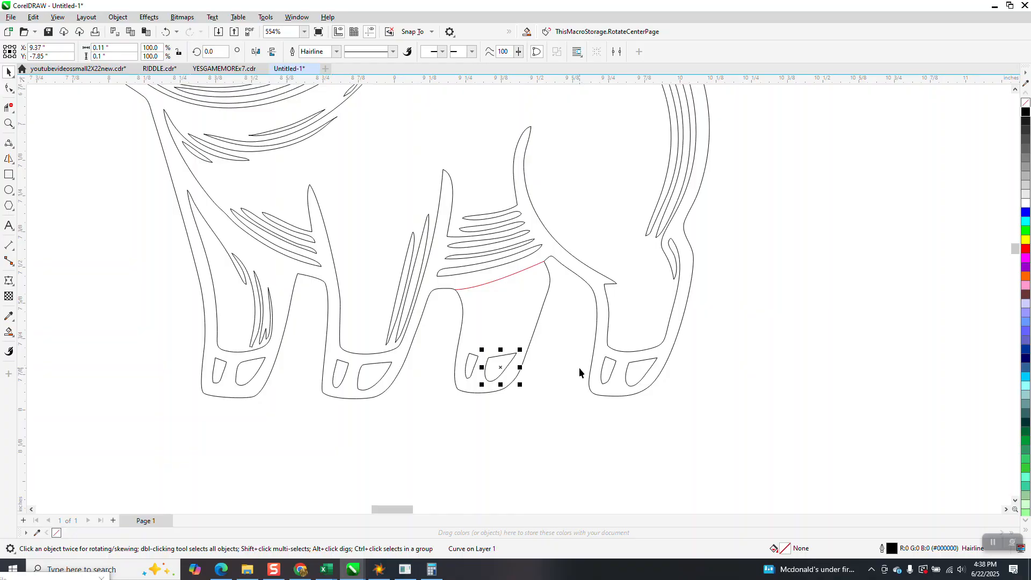
Move the copied larger hoof detail 2 inches to the right, clear of the pig
{"action": "scroll", "coordinate": [579, 367], "scroll_direction": "down", "scroll_amount": 3}
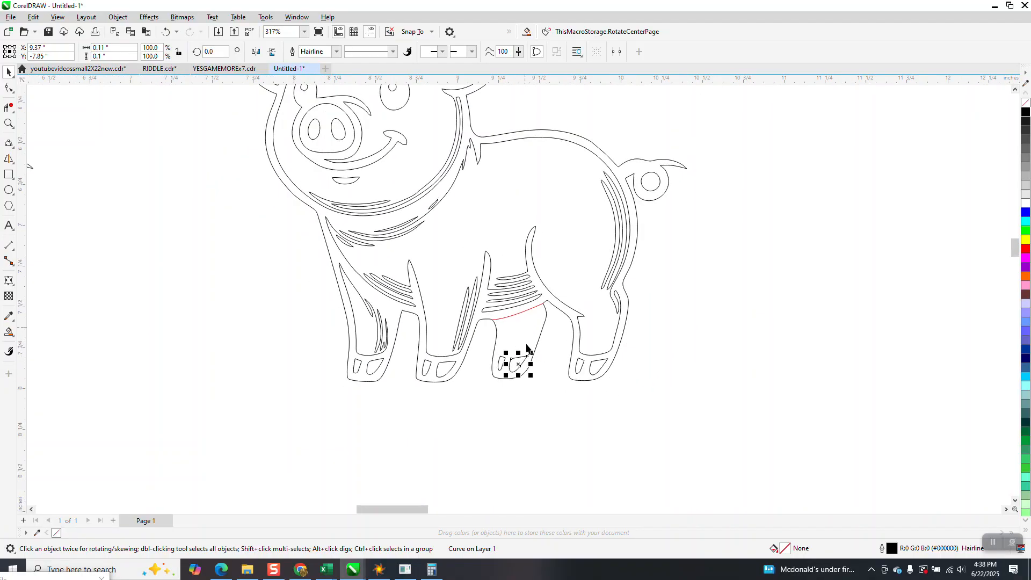
{"action": "left_click_drag", "start_coordinate": [487, 394], "coordinate": [484, 394]}
{"action": "key", "text": "Right"}
Break the pig's combined curve apart and move the third leg's small hoof detail 2 inches right beside the larger one
{"action": "left_click", "coordinate": [498, 363]}
{"action": "left_click", "coordinate": [499, 363]}
{"action": "left_click", "coordinate": [489, 401]}
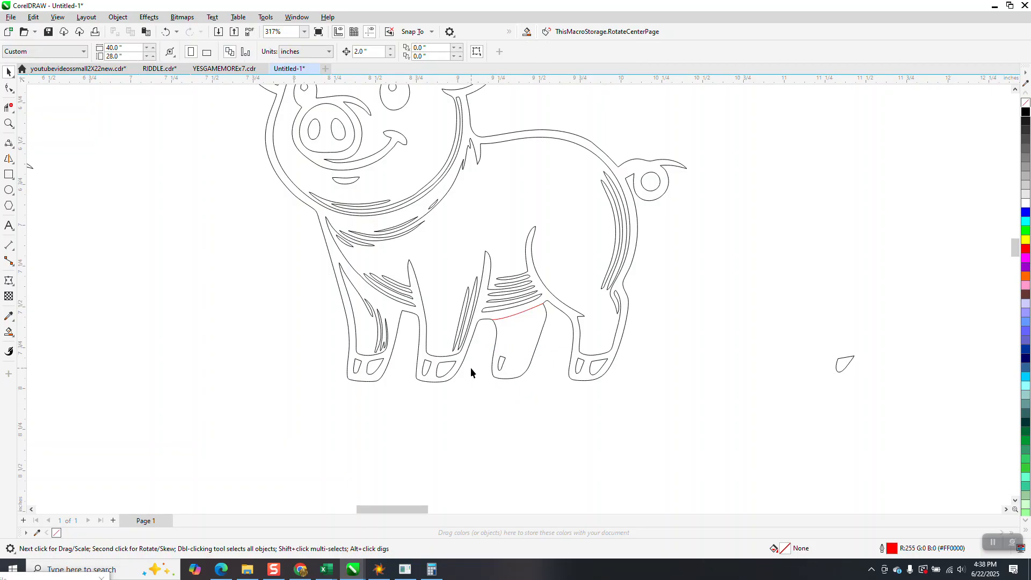
{"action": "left_click", "coordinate": [502, 369]}
{"action": "left_click", "coordinate": [119, 17]}
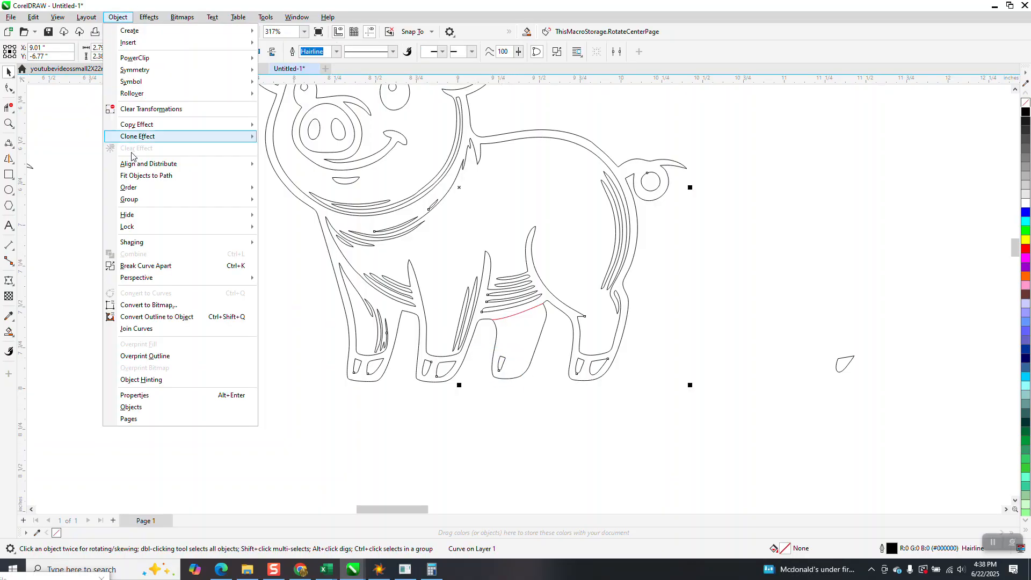
{"action": "left_click", "coordinate": [162, 265]}
{"action": "left_click_drag", "start_coordinate": [477, 414], "coordinate": [523, 340]}
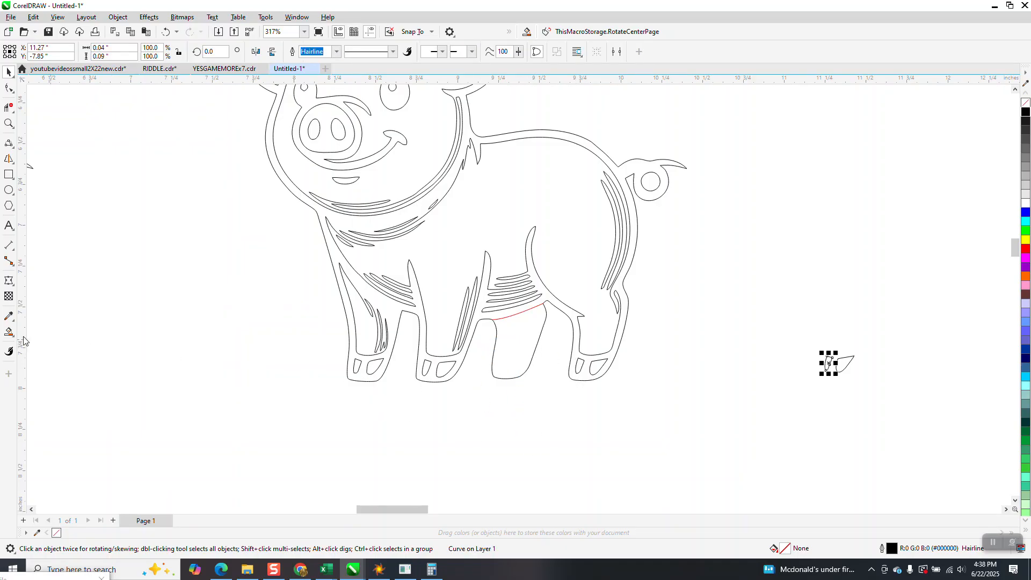
Create a separate shape of the closed third leg with Smart Fill, move it 4 inches right, and make it an unfilled black outline
{"action": "left_click", "coordinate": [10, 333]}
{"action": "left_click", "coordinate": [505, 341]}
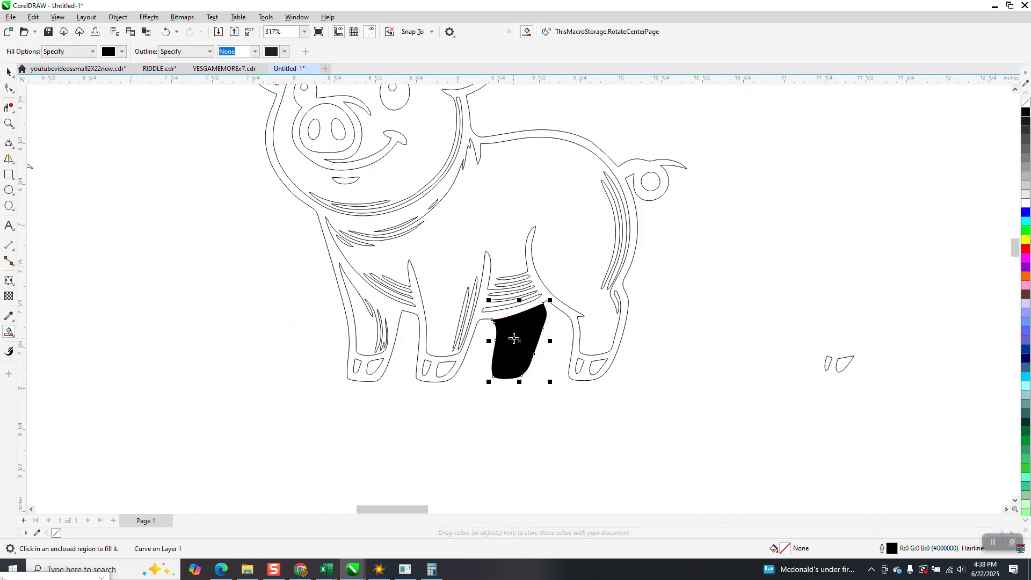
{"action": "scroll", "coordinate": [526, 329], "scroll_direction": "down", "scroll_amount": 1}
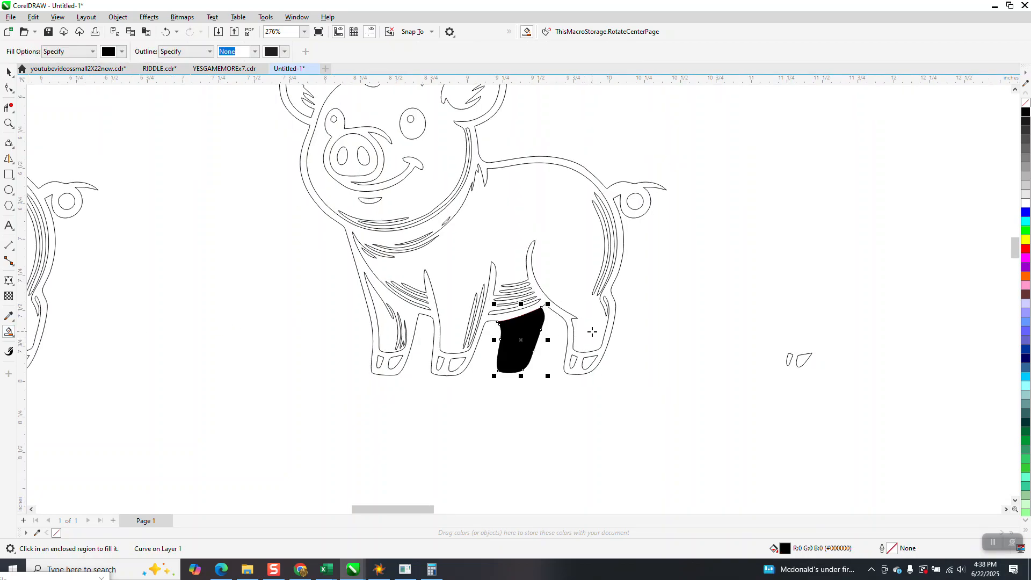
{"action": "key", "text": "Right"}
{"action": "key", "text": "Right"}
{"action": "scroll", "coordinate": [540, 329], "scroll_direction": "down", "scroll_amount": 1}
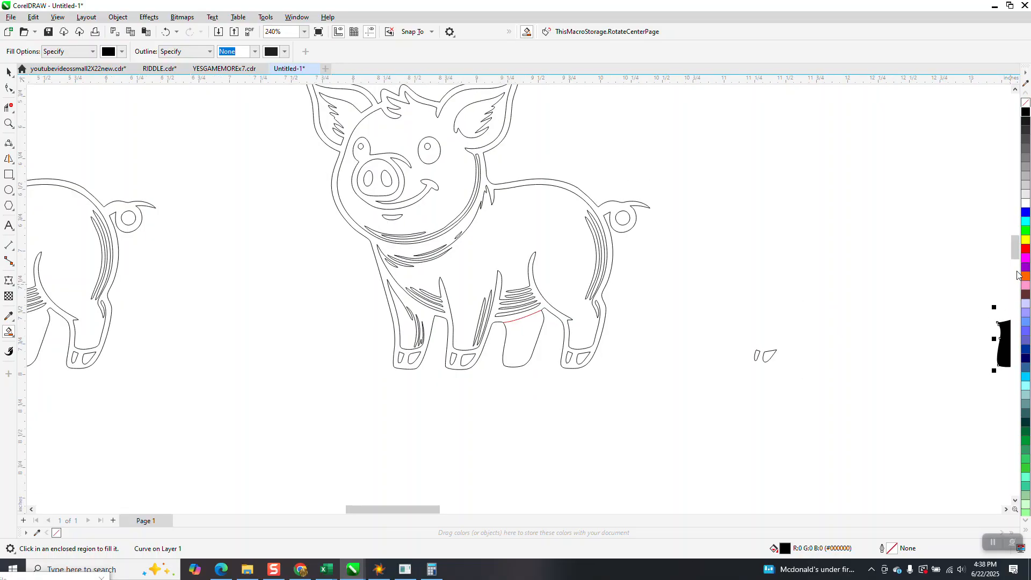
{"action": "left_click", "coordinate": [1023, 104]}
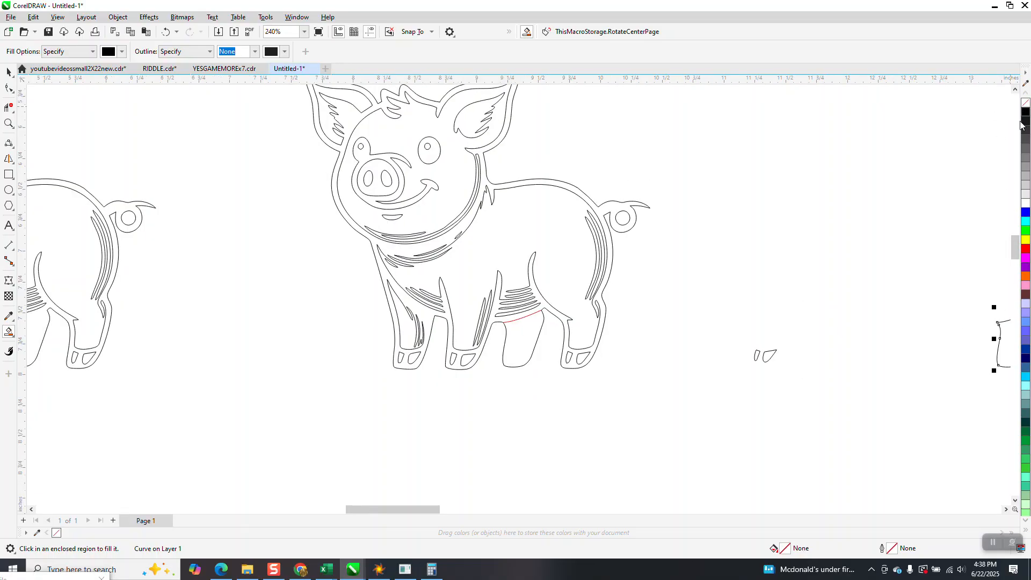
Apply a one-step inside contour with a 0.03 inch offset to the separated leg shape and break the contour apart
{"action": "left_click_drag", "start_coordinate": [397, 505], "coordinate": [435, 509]}
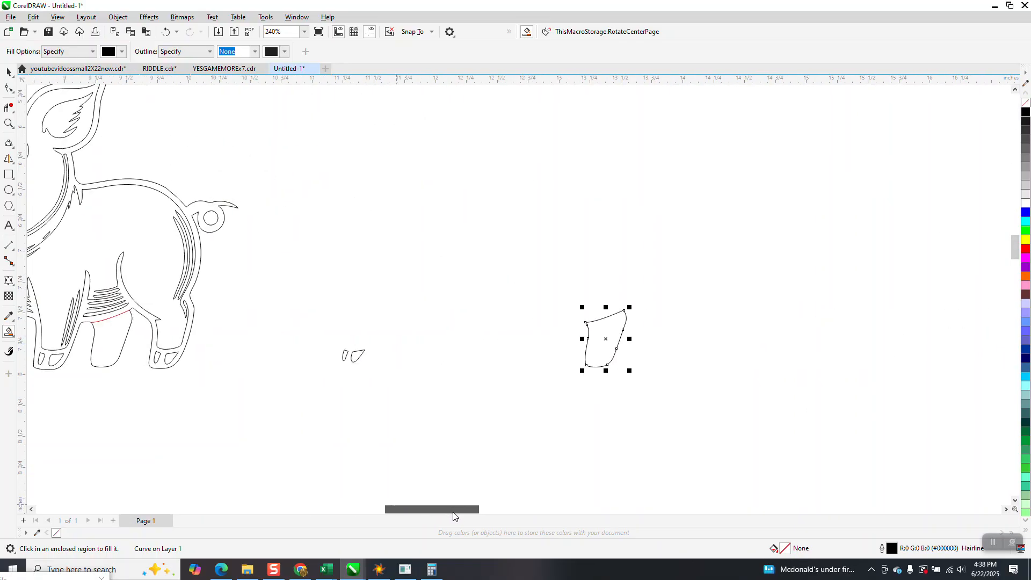
{"action": "left_click", "coordinate": [149, 17]}
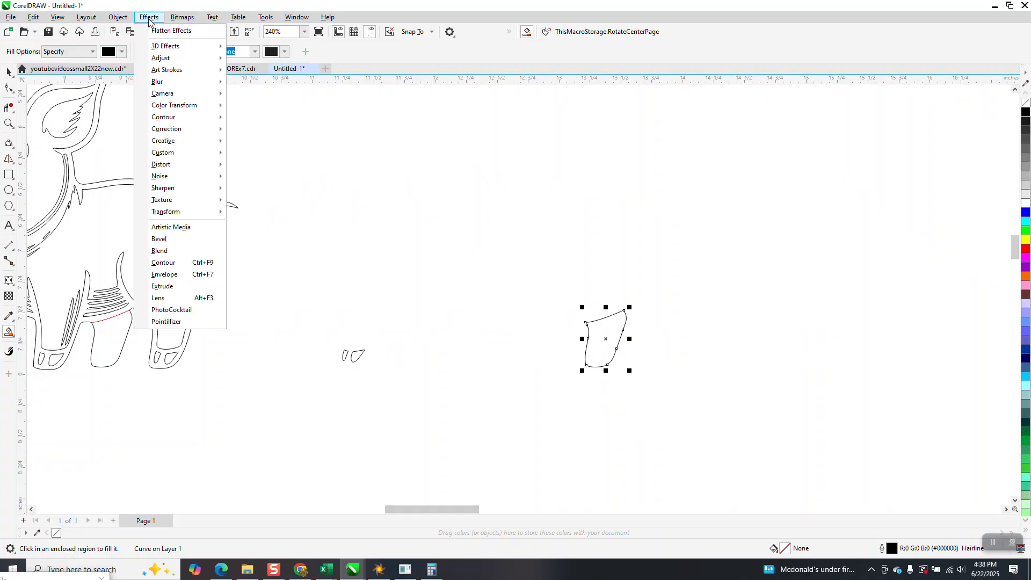
{"action": "left_click", "coordinate": [181, 262]}
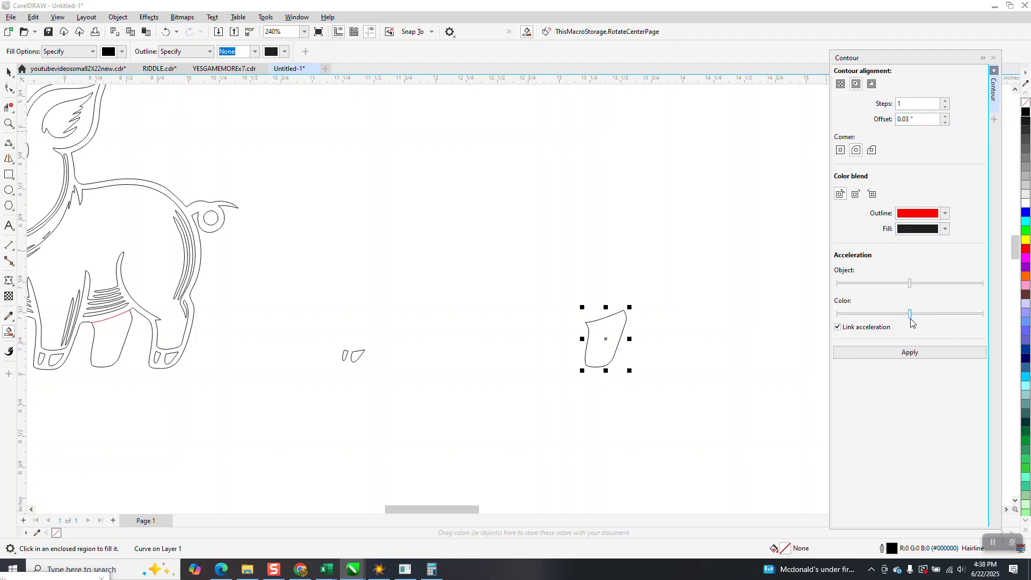
{"action": "left_click", "coordinate": [911, 353]}
{"action": "scroll", "coordinate": [784, 230], "scroll_direction": "down", "scroll_amount": 3}
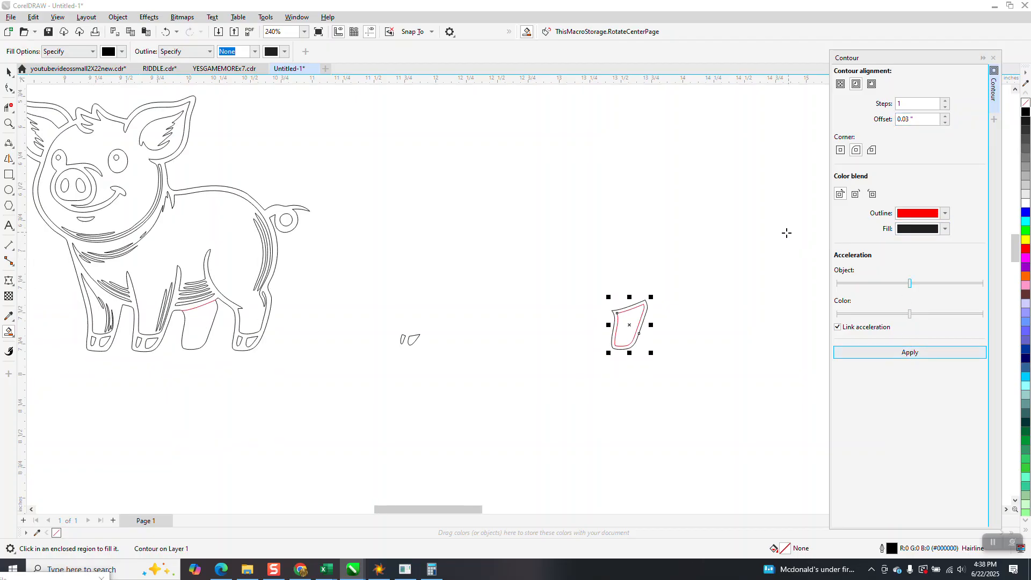
{"action": "left_click", "coordinate": [117, 16]}
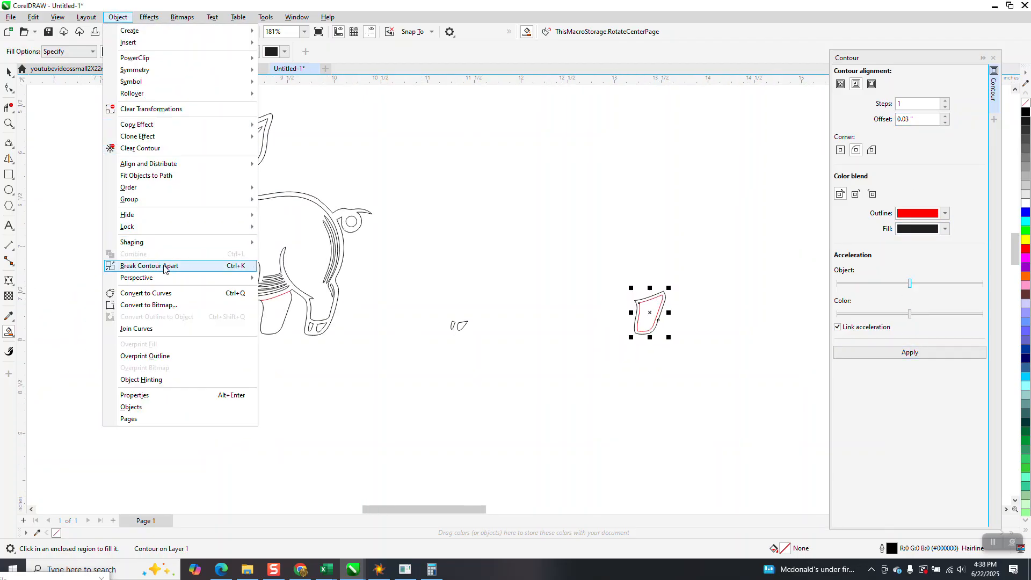
{"action": "left_click", "coordinate": [165, 267]}
Move the red inner contour 4 inches left into the pig's third leg
{"action": "left_click", "coordinate": [9, 72]}
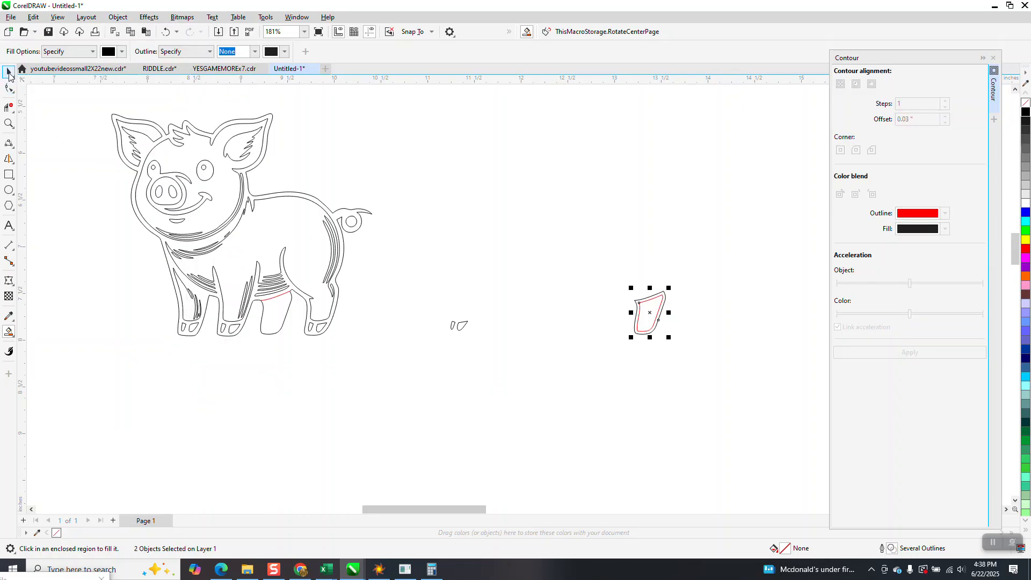
{"action": "left_click_drag", "start_coordinate": [603, 236], "coordinate": [712, 369]}
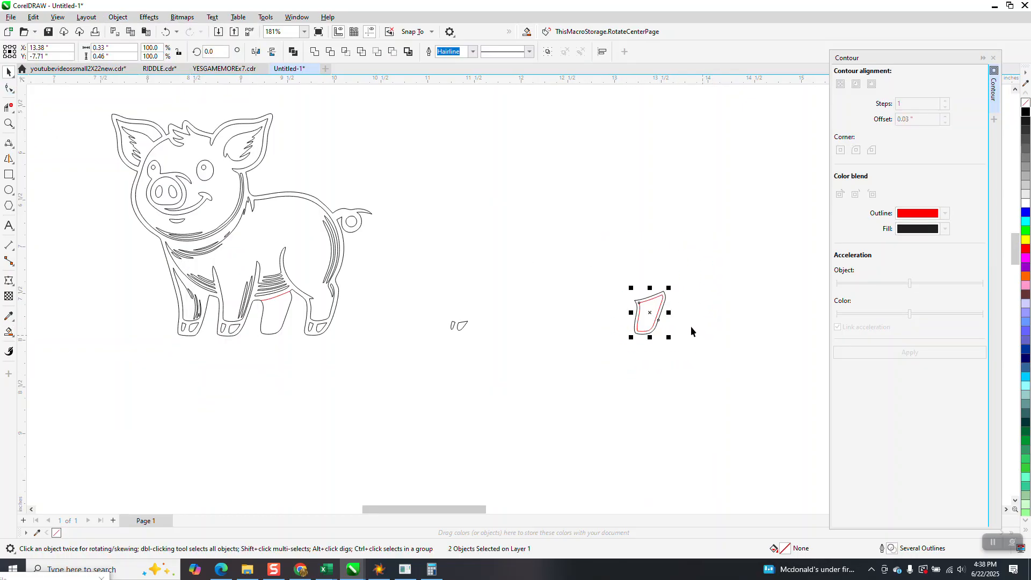
{"action": "left_click", "coordinate": [687, 295]}
{"action": "left_click", "coordinate": [660, 296]}
{"action": "key", "text": "Left"}
{"action": "key", "text": "Left"}
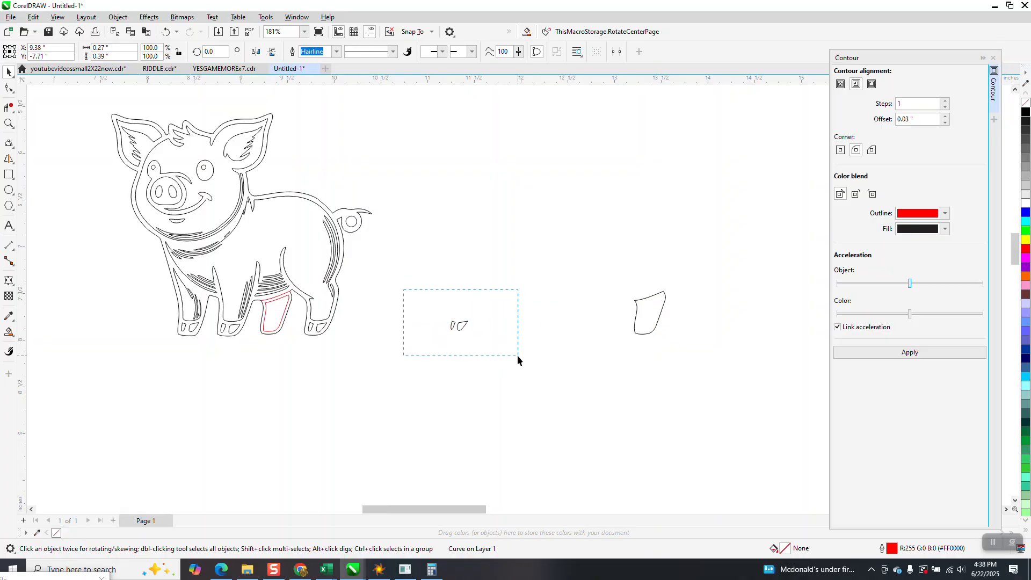
Move both separated hoof details 2 inches left, back onto the third leg's hoof
{"action": "left_click_drag", "start_coordinate": [517, 355], "coordinate": [520, 348]}
{"action": "key", "text": "Left"}
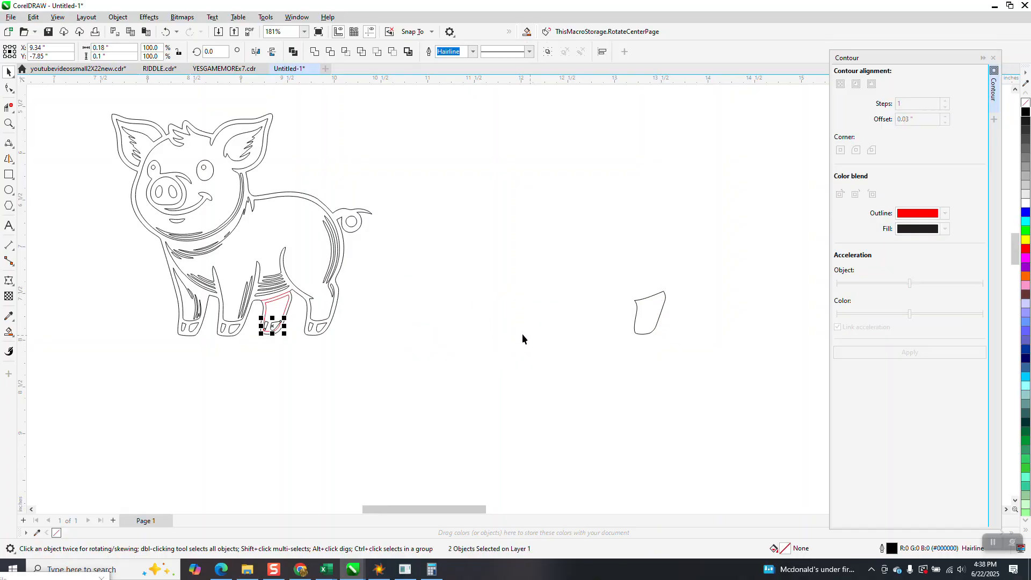
{"action": "left_click", "coordinate": [8, 124]}
{"action": "left_click_drag", "start_coordinate": [189, 281], "coordinate": [418, 384]}
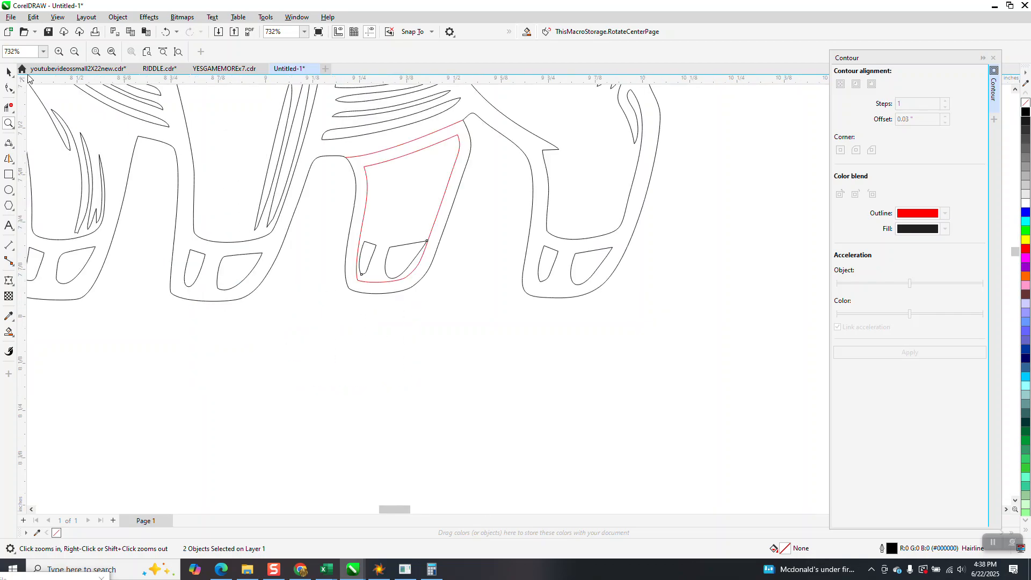
{"action": "left_click", "coordinate": [9, 72]}
{"action": "left_click", "coordinate": [352, 381]}
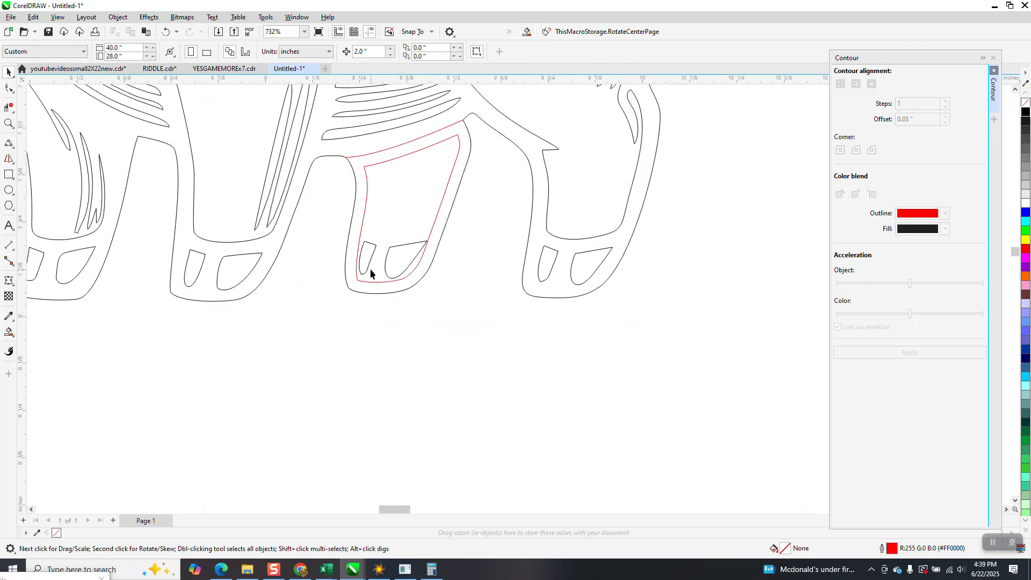
Shift both hoof details inward on the third leg and undo the accidental move of the red inner contour
{"action": "left_click", "coordinate": [368, 262]}
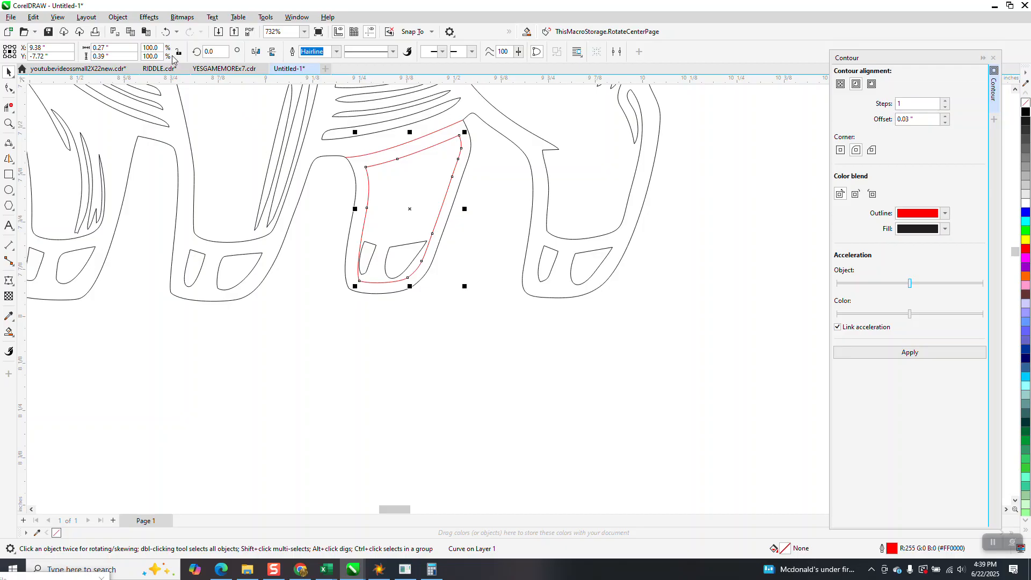
{"action": "left_click", "coordinate": [314, 245]}
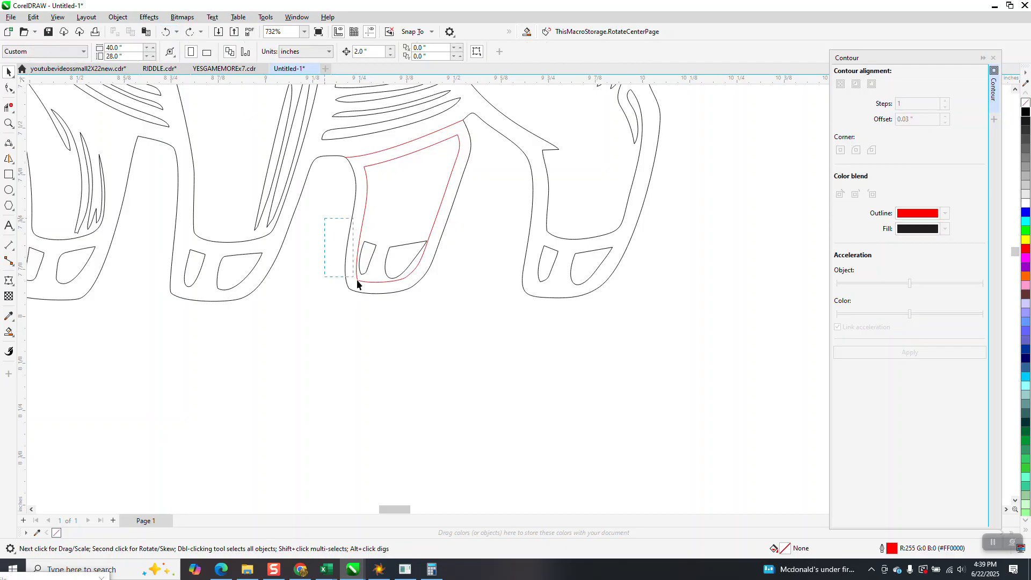
{"action": "left_click", "coordinate": [374, 254]}
{"action": "left_click", "coordinate": [374, 254]}
{"action": "left_click_drag", "start_coordinate": [374, 254], "coordinate": [401, 255]}
{"action": "left_click", "coordinate": [409, 264]}
{"action": "left_click", "coordinate": [392, 258]}
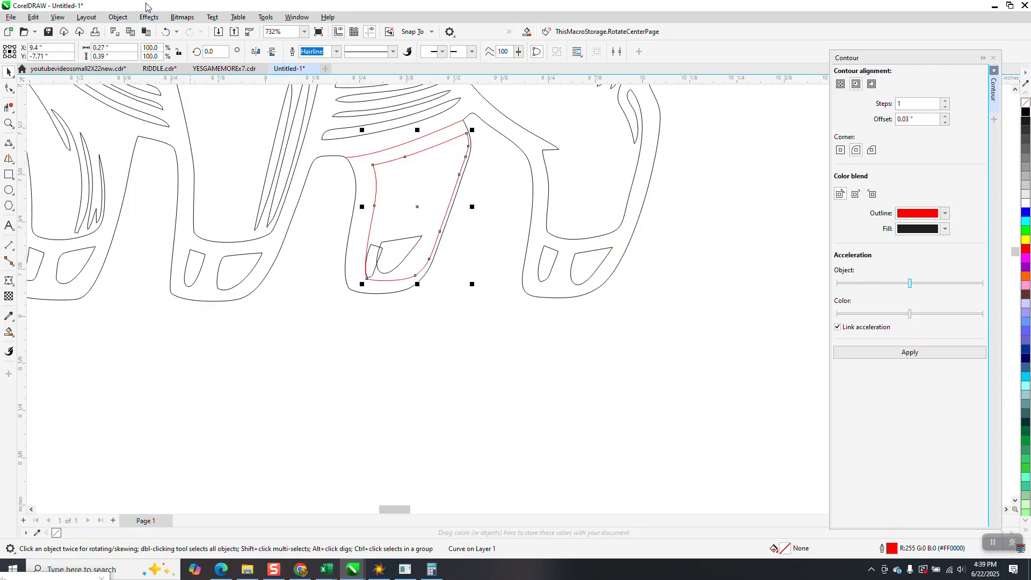
{"action": "left_click", "coordinate": [167, 35]}
{"action": "left_click", "coordinate": [440, 324]}
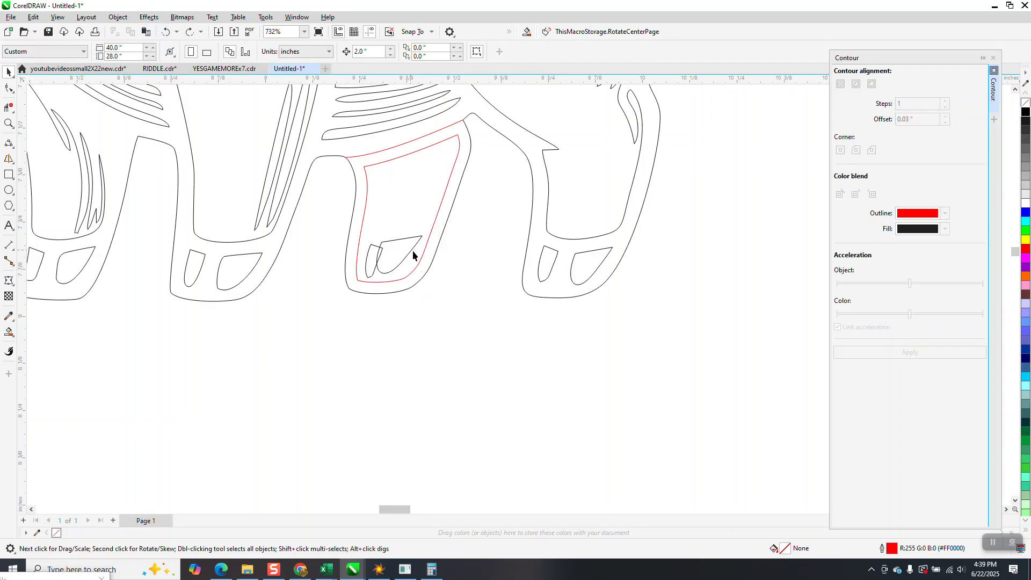
Try to nudge the third leg's larger hoof detail 0.1 inch to the right
{"action": "left_click", "coordinate": [371, 51]}
{"action": "type", "text": ".1"}
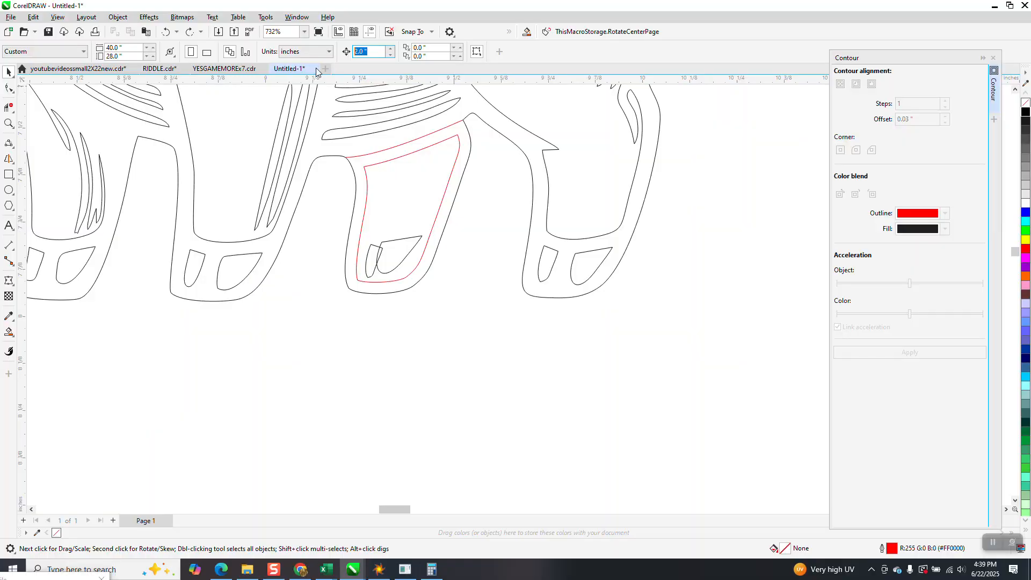
{"action": "left_click", "coordinate": [400, 263]}
{"action": "left_click", "coordinate": [403, 265]}
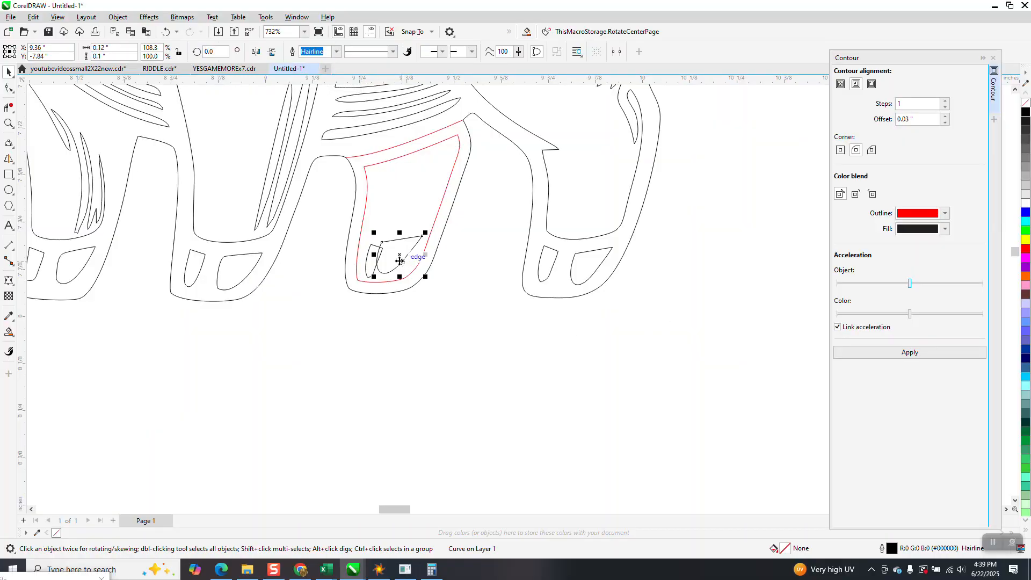
{"action": "key", "text": "Right"}
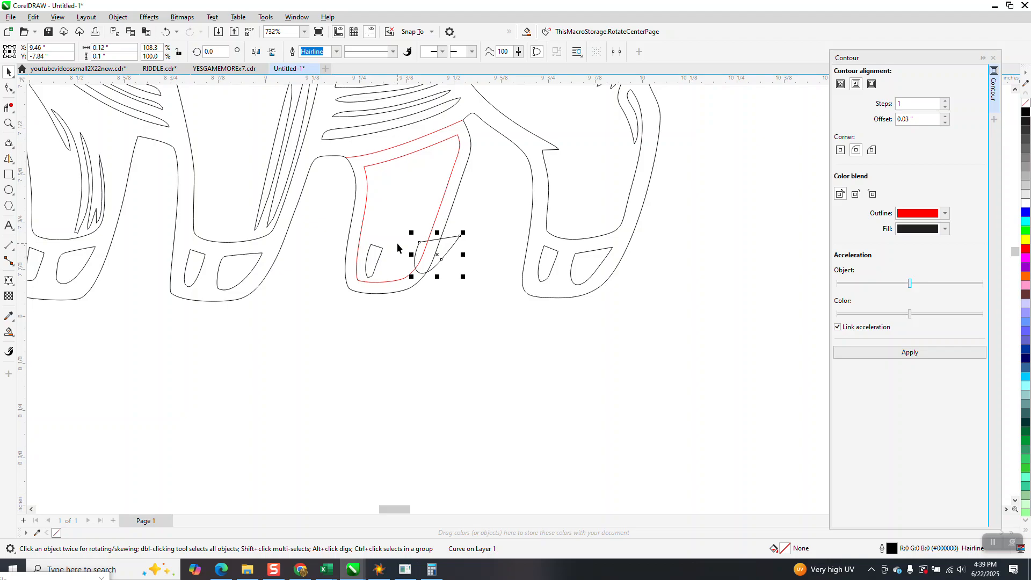
{"action": "key", "text": "Left"}
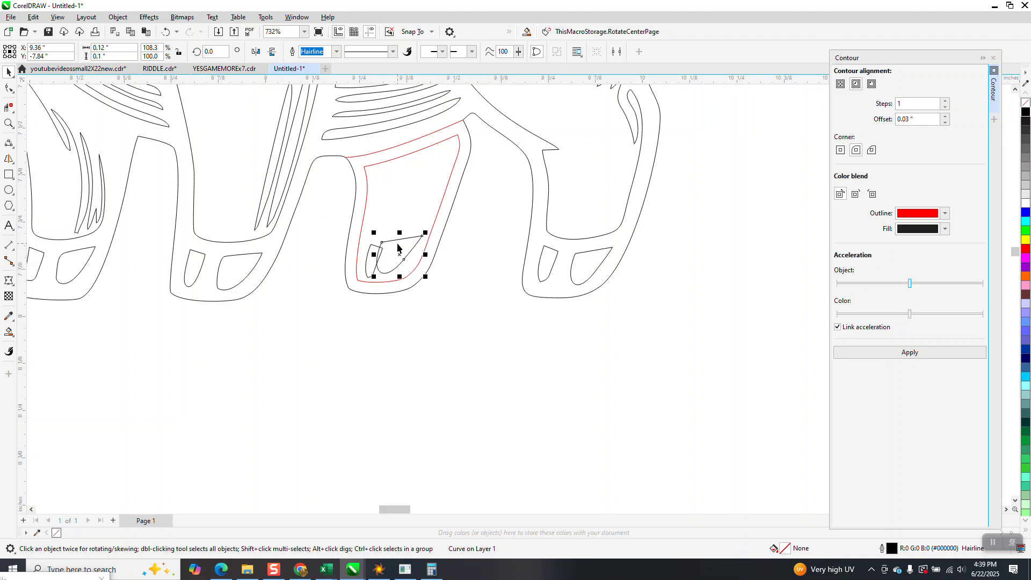
Set the nudge distance to 0.01 inch and shift the larger hoof detail 0.01 inch right and 0.01 inch down
{"action": "left_click", "coordinate": [478, 176]}
{"action": "type", "text": ".01"}
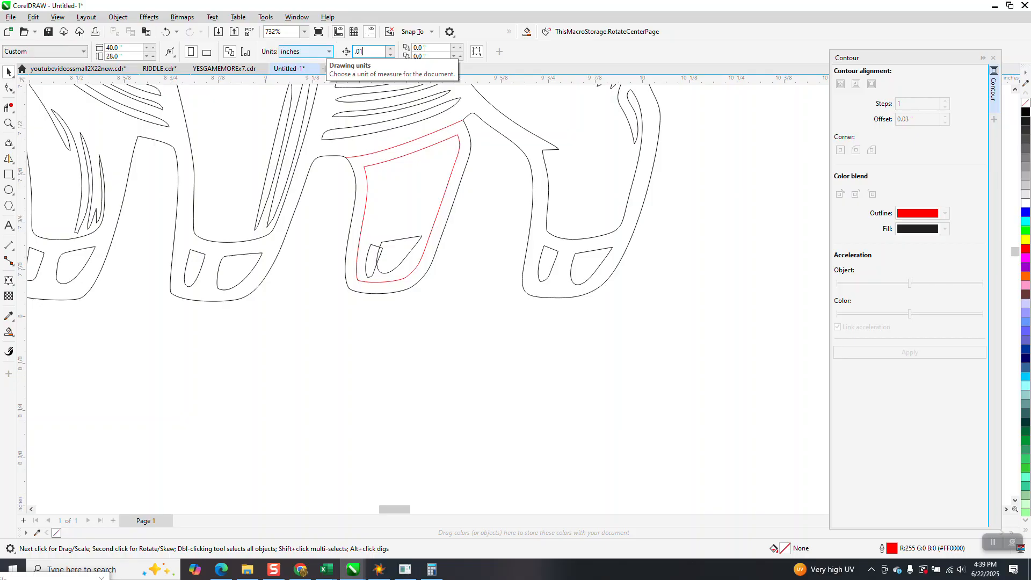
{"action": "left_click", "coordinate": [407, 256]}
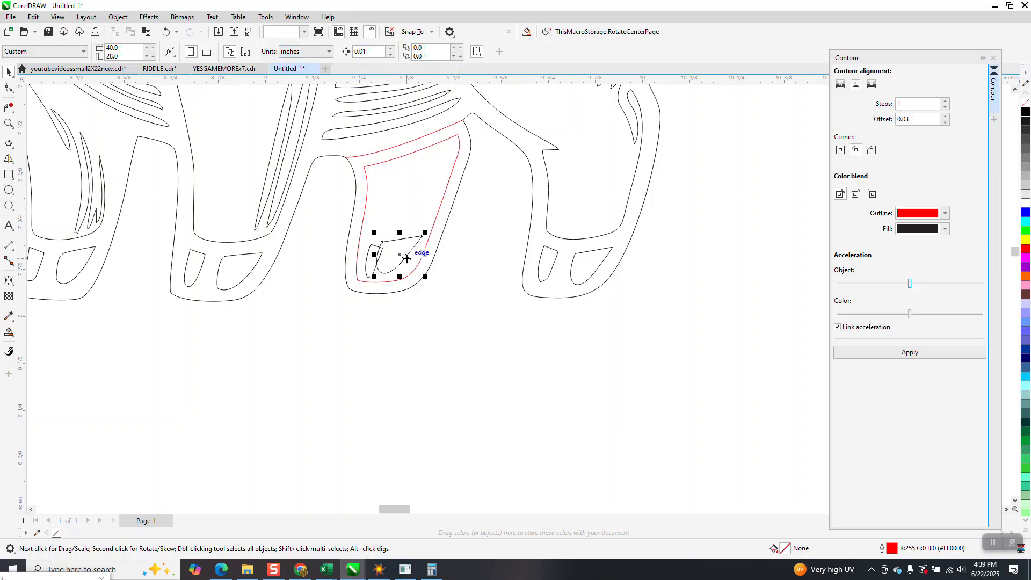
{"action": "key", "text": "Right"}
{"action": "key", "text": "Right"}
{"action": "key", "text": "Down"}
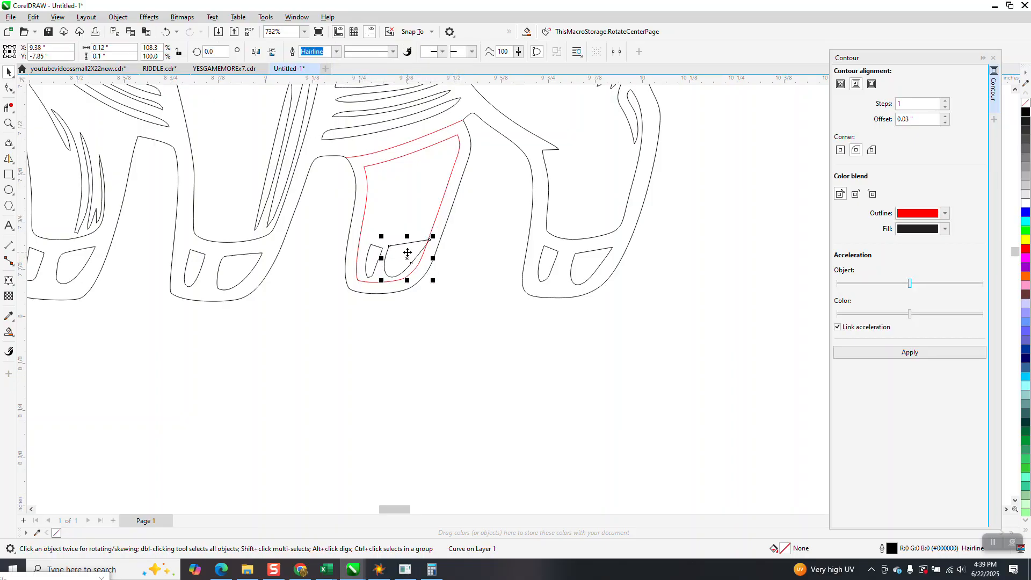
{"action": "key", "text": "Left"}
{"action": "key", "text": "Escape"}
Nudge the third leg's smaller hoof detail 0.01 inch to the left
{"action": "left_click", "coordinate": [374, 251]}
{"action": "left_click", "coordinate": [378, 250]}
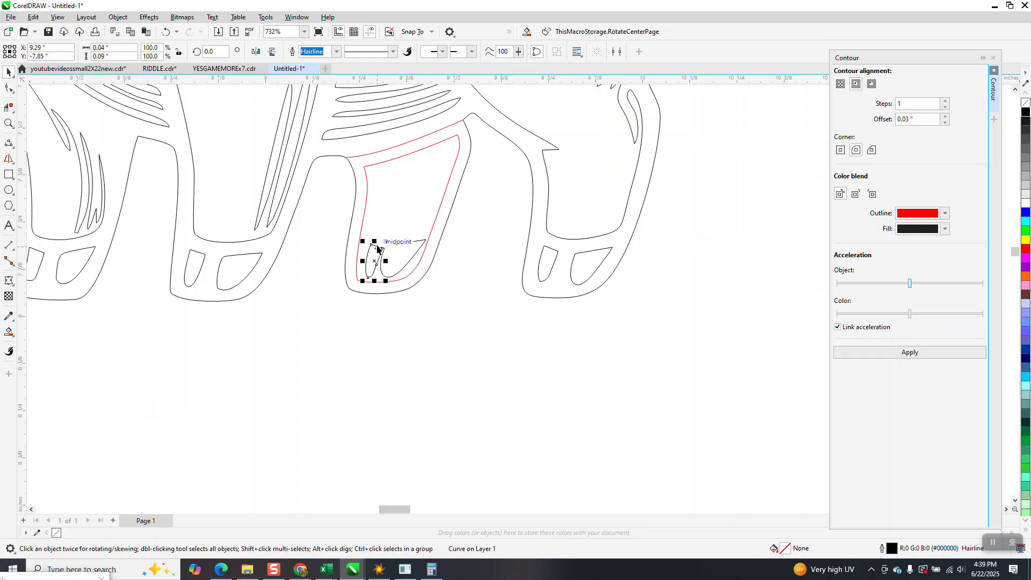
{"action": "key", "text": "Left"}
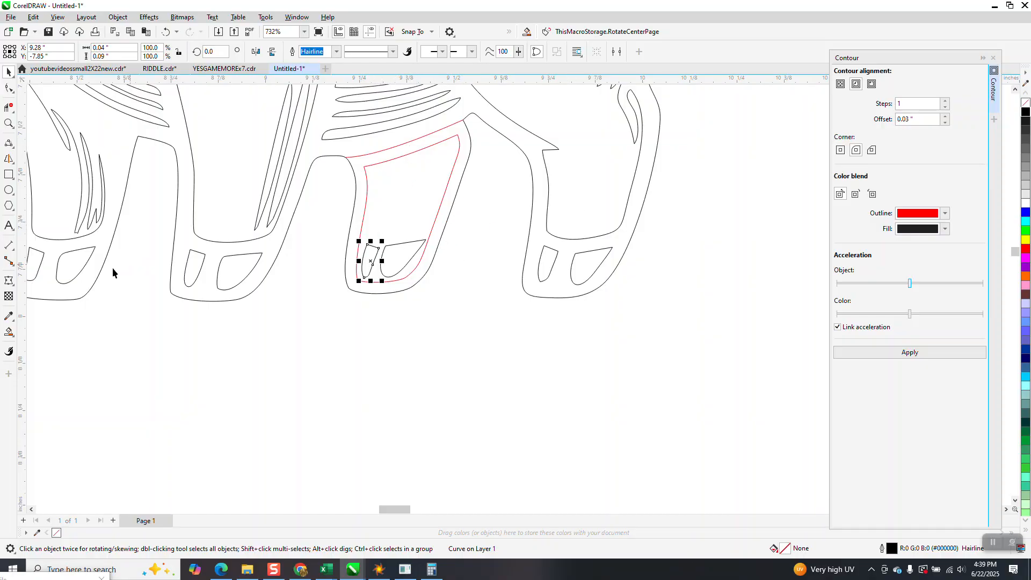
Draw a downward-bowed 3-point curve about 0.19 inch wide across the inner contour, just above the hoof details
{"action": "left_click", "coordinate": [9, 144]}
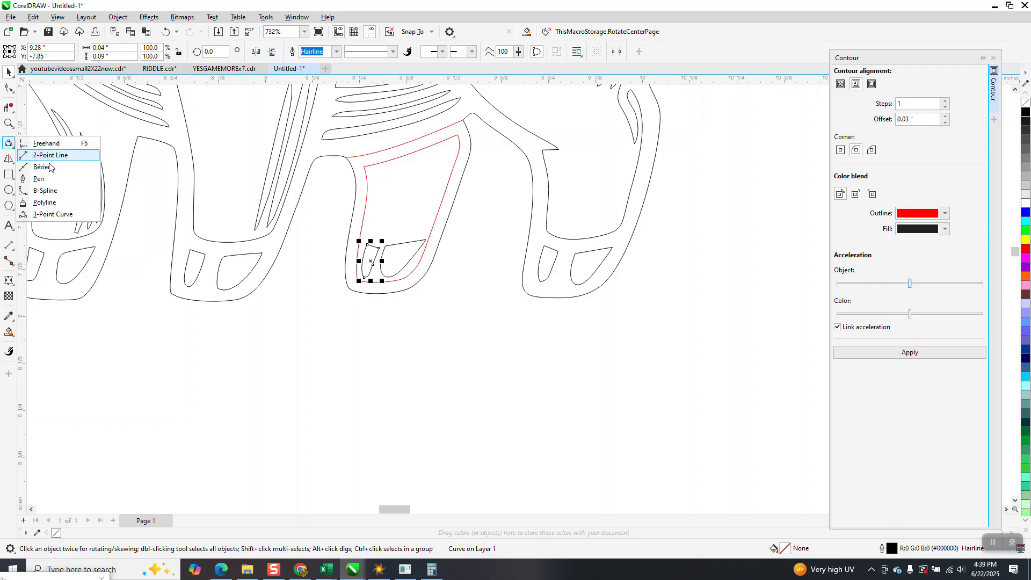
{"action": "left_click", "coordinate": [62, 214]}
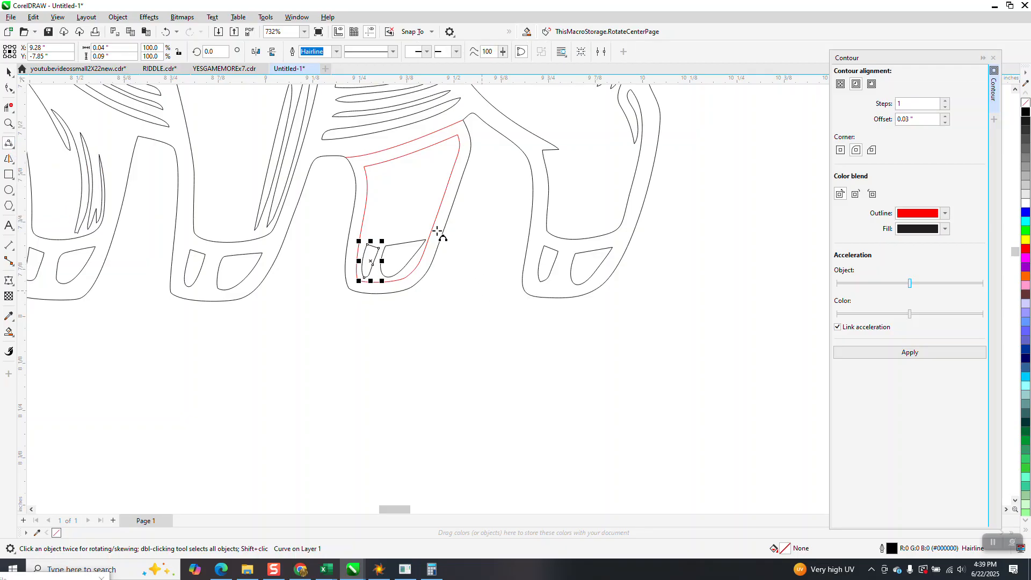
{"action": "left_click_drag", "start_coordinate": [434, 225], "coordinate": [361, 230]}
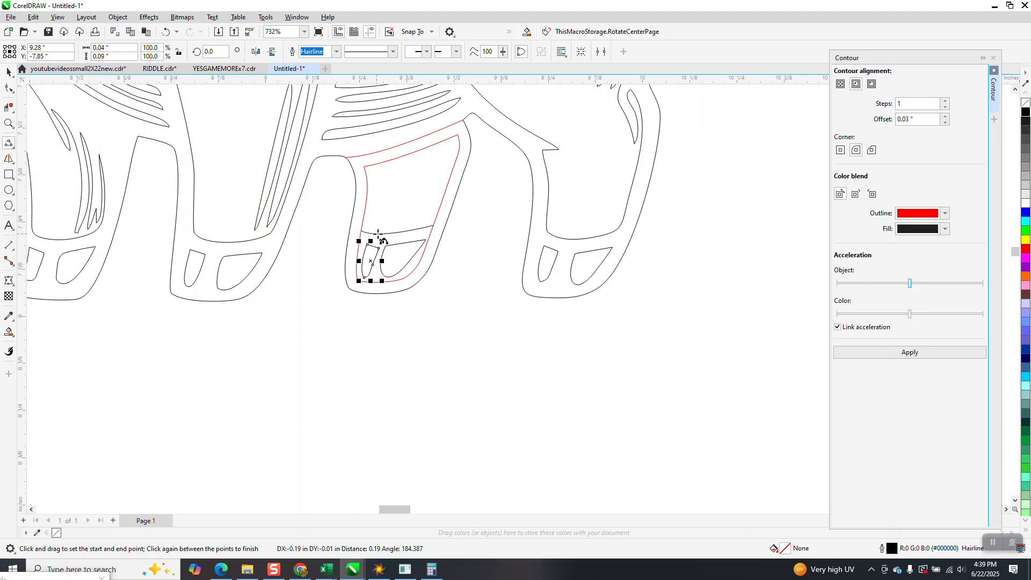
{"action": "left_click", "coordinate": [404, 252]}
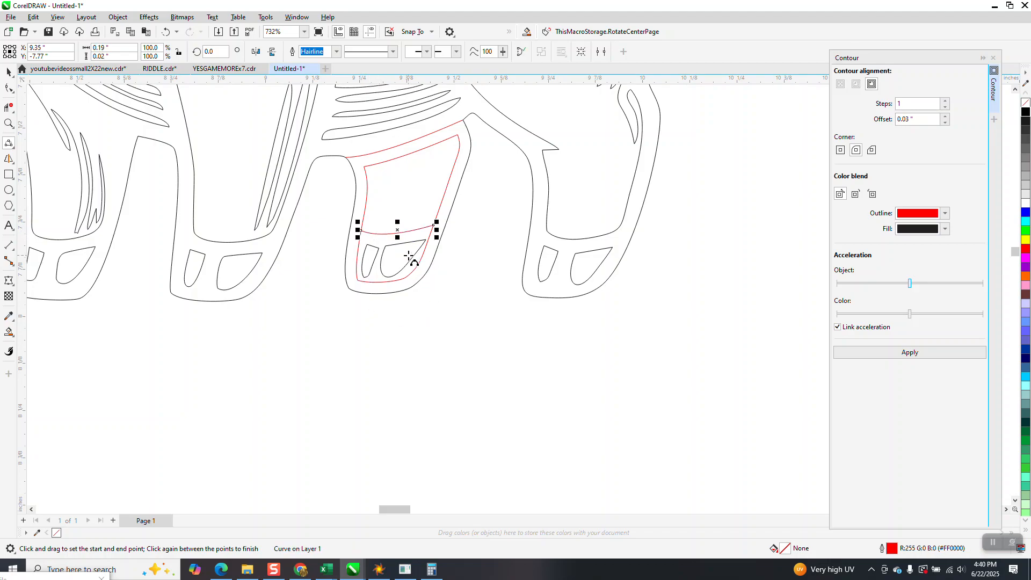
Reshape the inner contour's top edge by raising its two corner nodes to the belly line and removing the node between them
{"action": "key", "text": "F10"}
{"action": "left_click", "coordinate": [387, 163]}
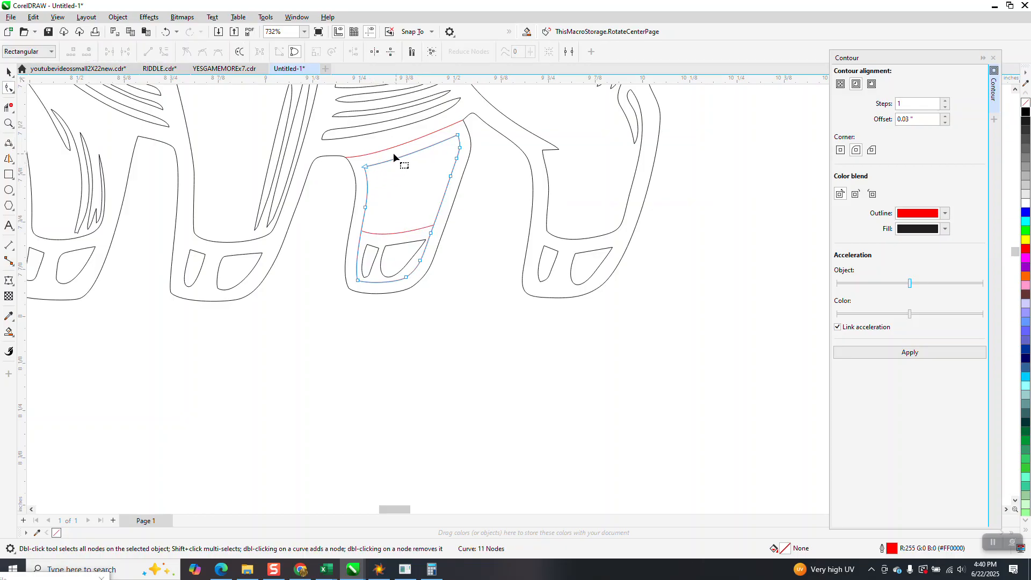
{"action": "left_click_drag", "start_coordinate": [366, 166], "coordinate": [404, 172]}
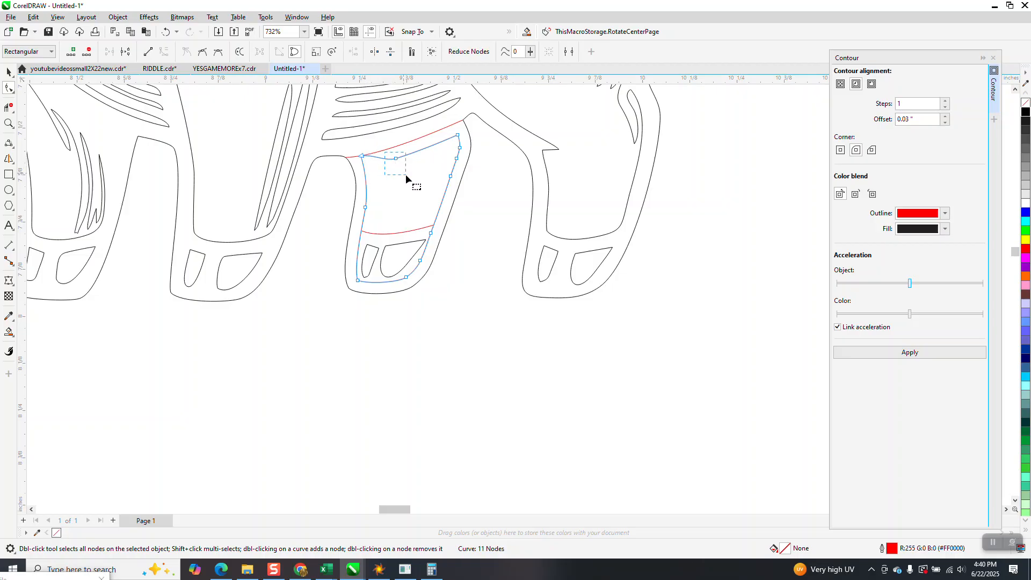
{"action": "left_click_drag", "start_coordinate": [457, 134], "coordinate": [452, 124]}
{"action": "left_click_drag", "start_coordinate": [404, 148], "coordinate": [403, 144]}
{"action": "scroll", "coordinate": [416, 152], "scroll_direction": "down", "scroll_amount": 3}
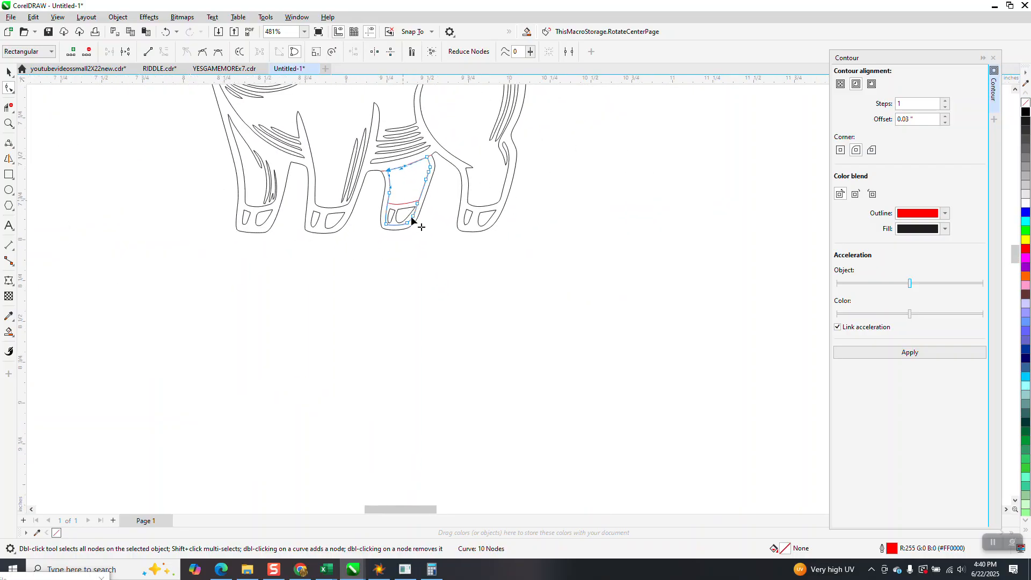
Smart-fill the pig's main body linework with solid black and no outline
{"action": "left_click", "coordinate": [9, 331]}
{"action": "left_click", "coordinate": [283, 160]}
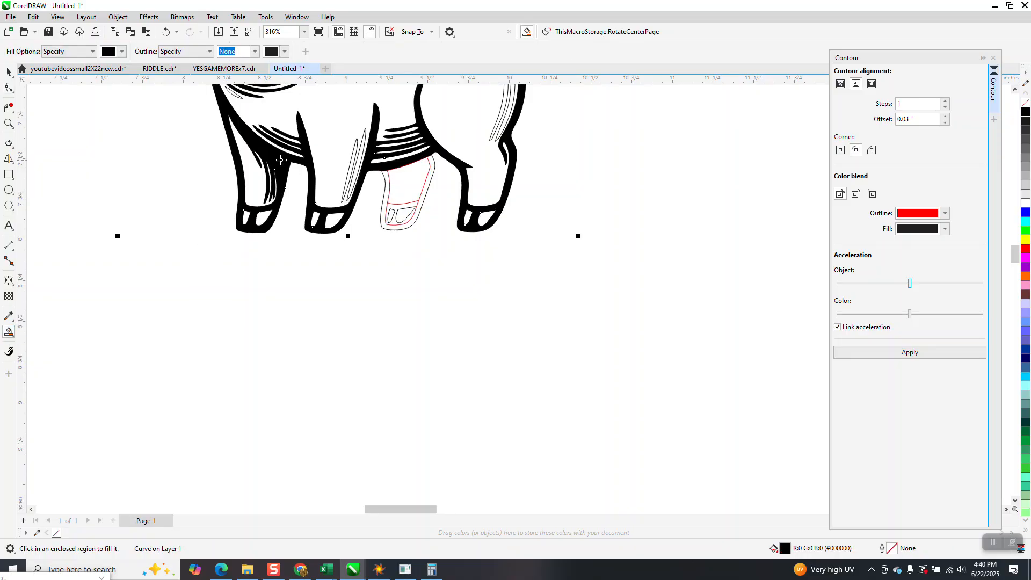
Try filling the third leg's border and hoof with black, and undo both fills
{"action": "left_click", "coordinate": [427, 183]}
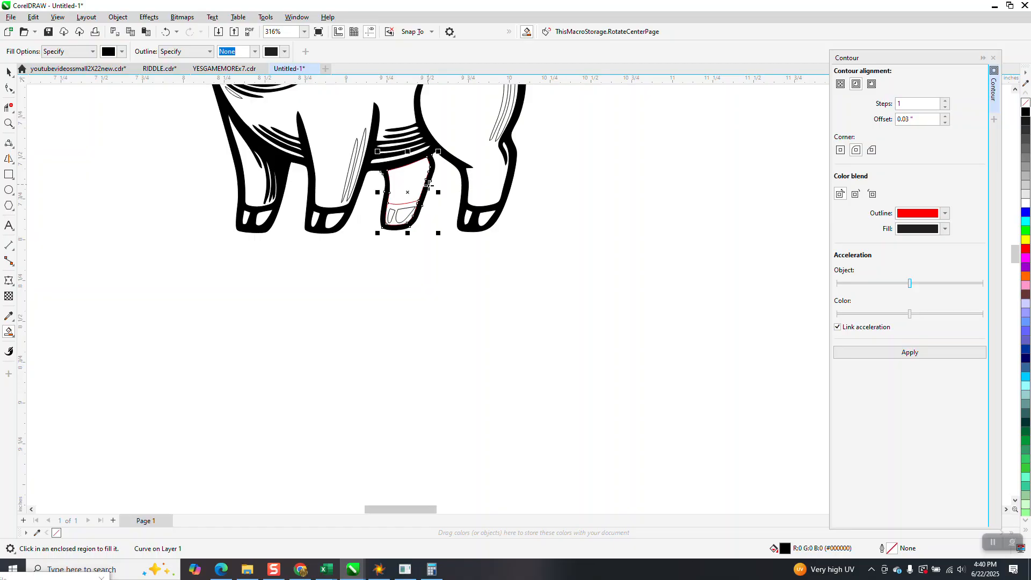
{"action": "left_click", "coordinate": [416, 213]}
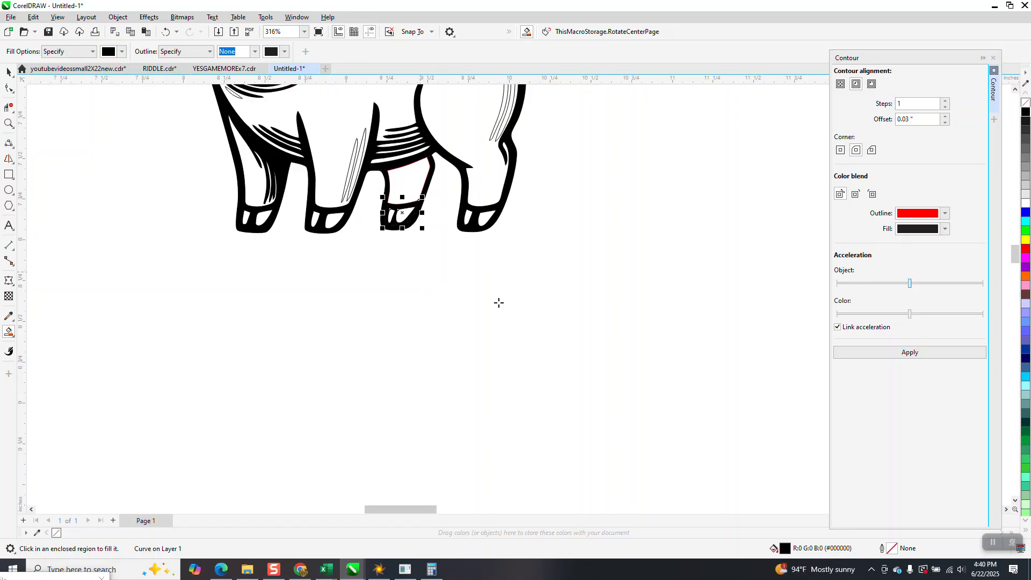
{"action": "left_click", "coordinate": [9, 123]}
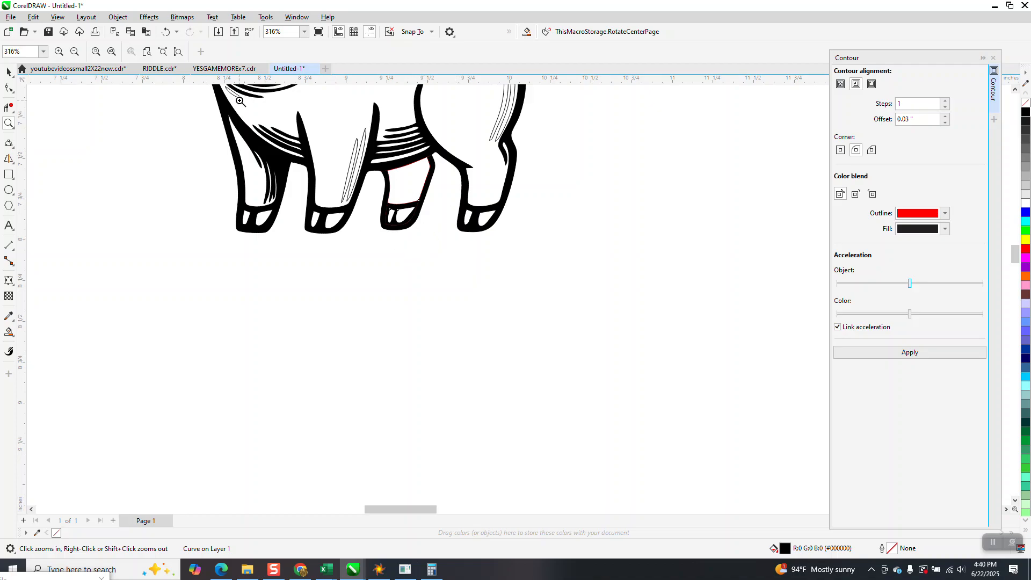
{"action": "left_click", "coordinate": [166, 32]}
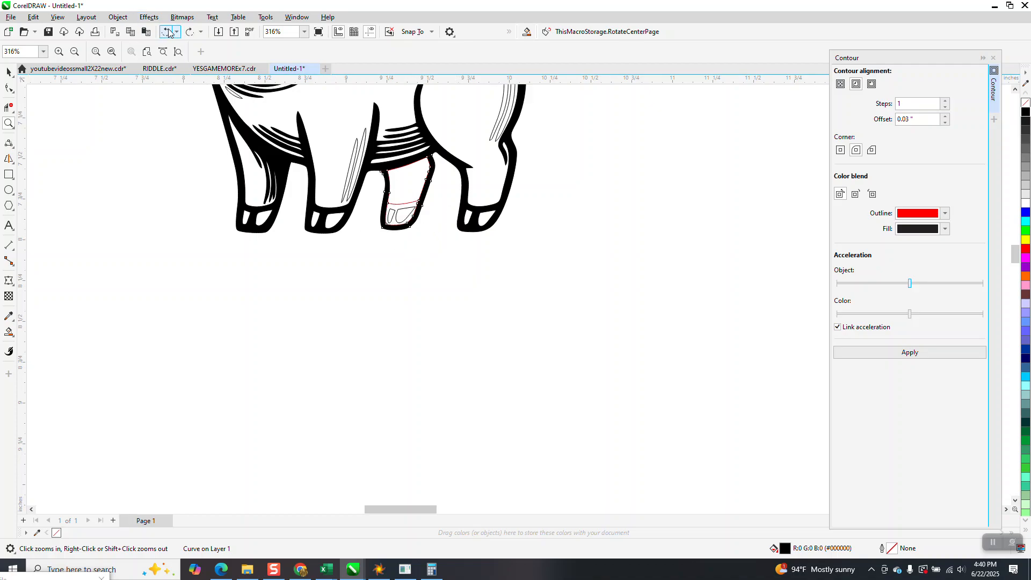
{"action": "left_click", "coordinate": [170, 32]}
Rotate the third leg's smaller hoof detail by about 8.3 degrees and nudge it up and right inside the inner contour
{"action": "left_click_drag", "start_coordinate": [372, 207], "coordinate": [404, 227]}
{"action": "left_click", "coordinate": [12, 75]}
{"action": "left_click", "coordinate": [406, 230]}
{"action": "left_click", "coordinate": [414, 224]}
{"action": "left_click_drag", "start_coordinate": [429, 173], "coordinate": [418, 171]}
{"action": "key", "text": "Up"}
{"action": "key", "text": "Right"}
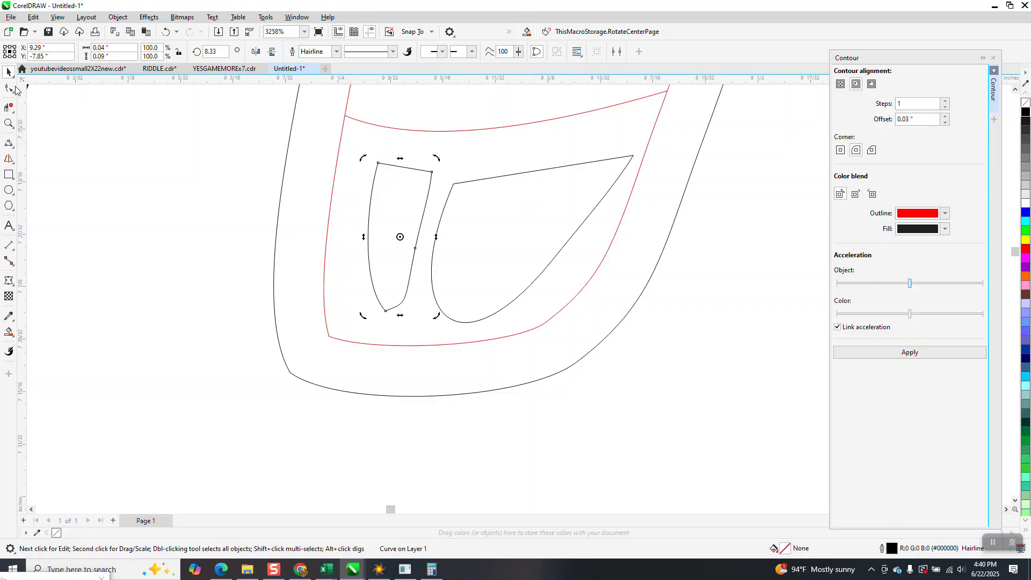
Pull the larger hoof detail's sharp upper-right node inward, away from the inner contour
{"action": "left_click", "coordinate": [498, 177]}
{"action": "left_click", "coordinate": [9, 88]}
{"action": "left_click_drag", "start_coordinate": [635, 156], "coordinate": [614, 167]}
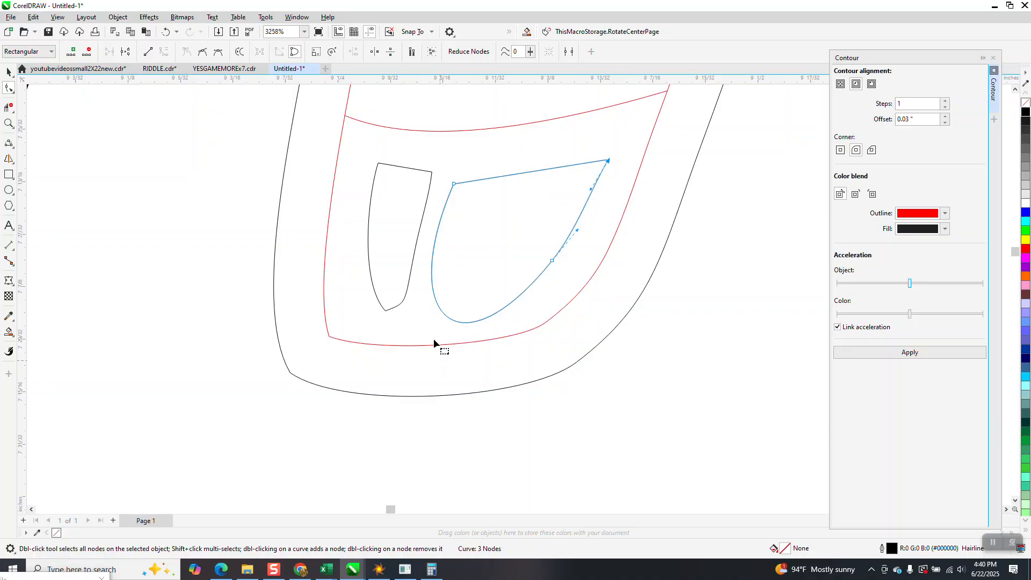
Smart-fill the third leg's border and the hoof area around its two details with black
{"action": "scroll", "coordinate": [268, 331], "scroll_direction": "down", "scroll_amount": 1}
{"action": "scroll", "coordinate": [268, 331], "scroll_direction": "down", "scroll_amount": 3}
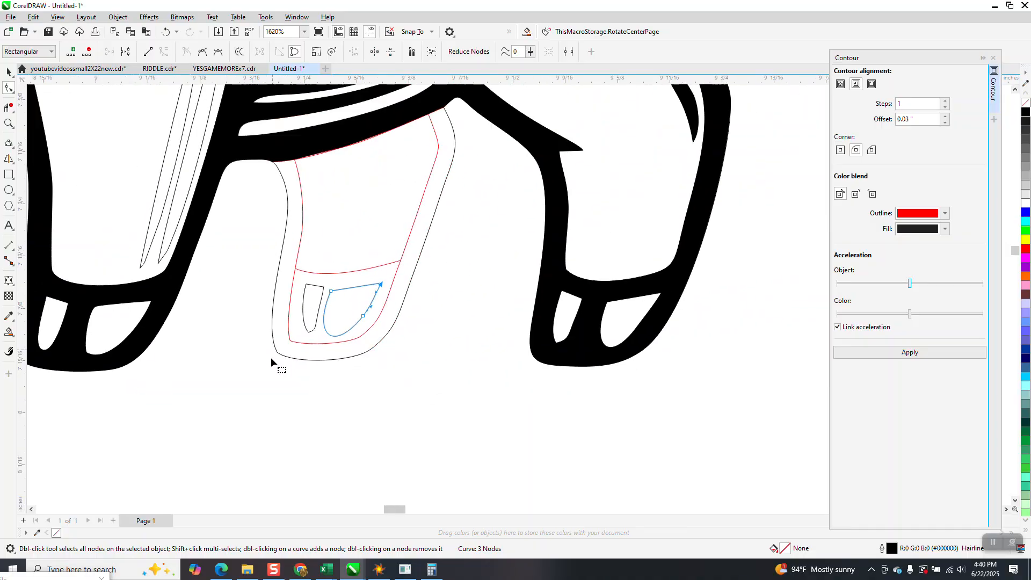
{"action": "left_click", "coordinate": [299, 279]}
{"action": "left_click", "coordinate": [283, 269]}
{"action": "scroll", "coordinate": [301, 285], "scroll_direction": "down", "scroll_amount": 2}
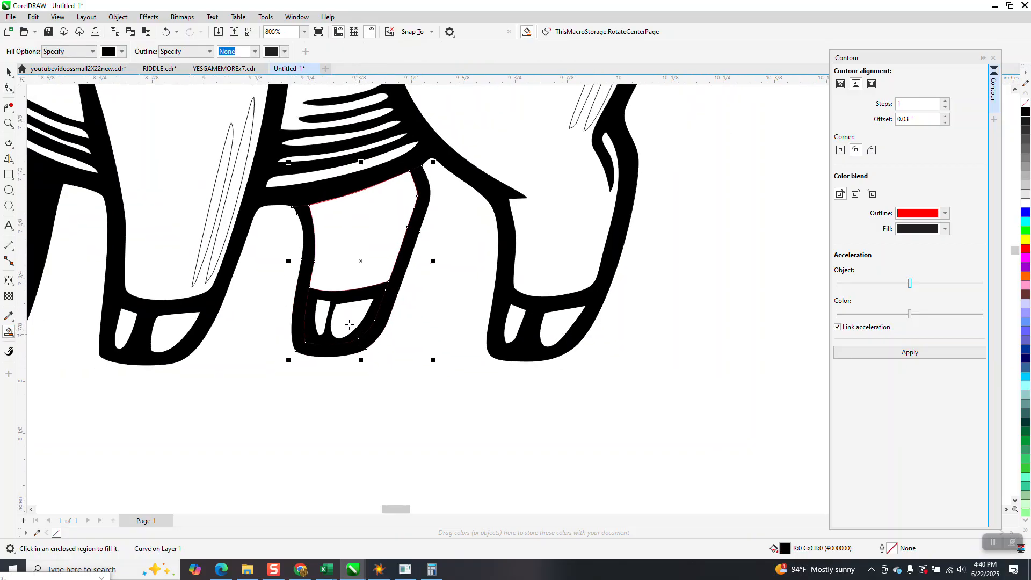
Smart-fill the right inner ear, the left eye with snout and mouth linework, both nostrils, the chin mark and the neck sliver with black
{"action": "scroll", "coordinate": [376, 322], "scroll_direction": "down", "scroll_amount": 4}
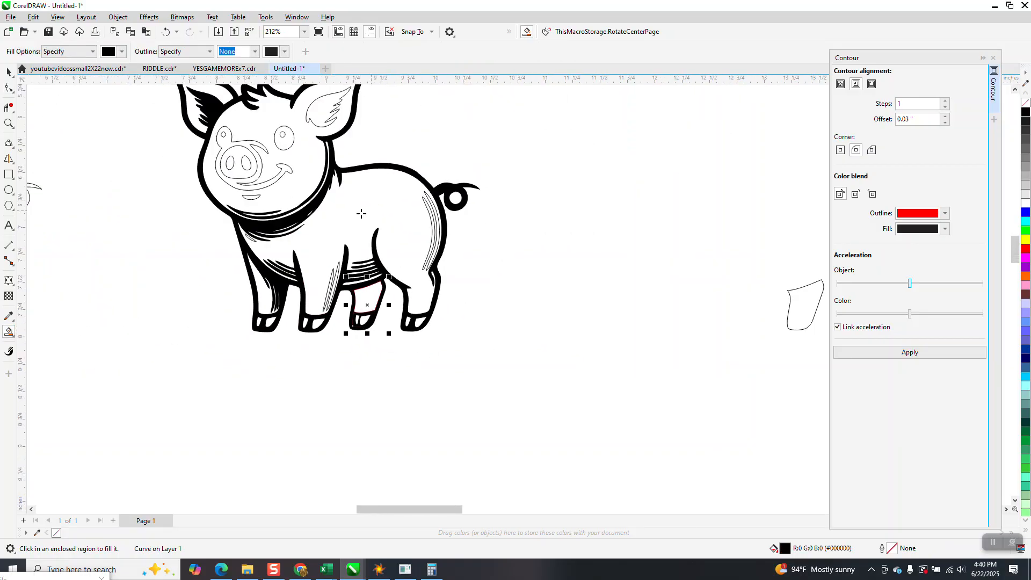
{"action": "left_click", "coordinate": [321, 107]}
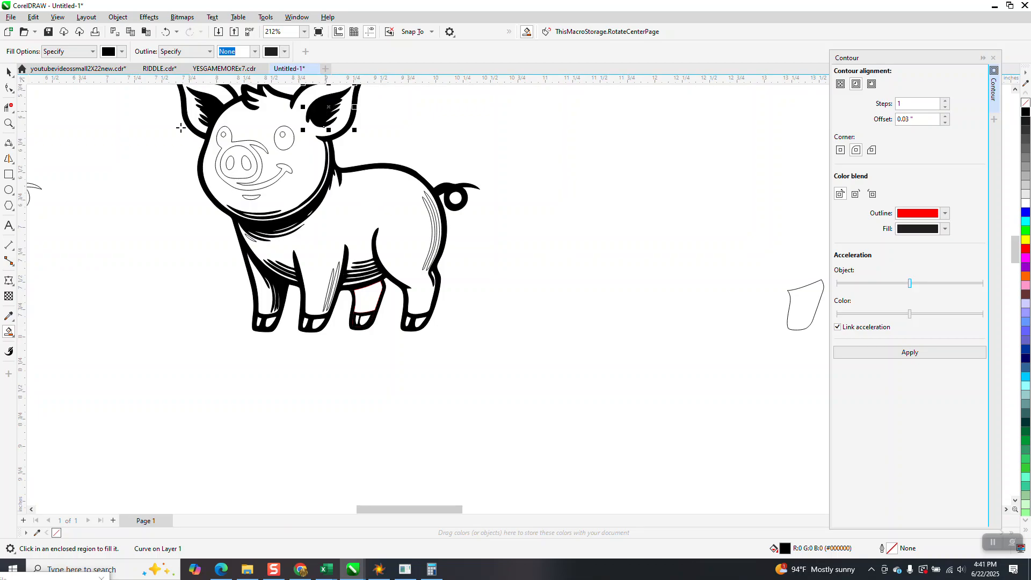
{"action": "left_click", "coordinate": [9, 123]}
{"action": "left_click_drag", "start_coordinate": [187, 127], "coordinate": [388, 252]}
{"action": "left_click", "coordinate": [8, 332]}
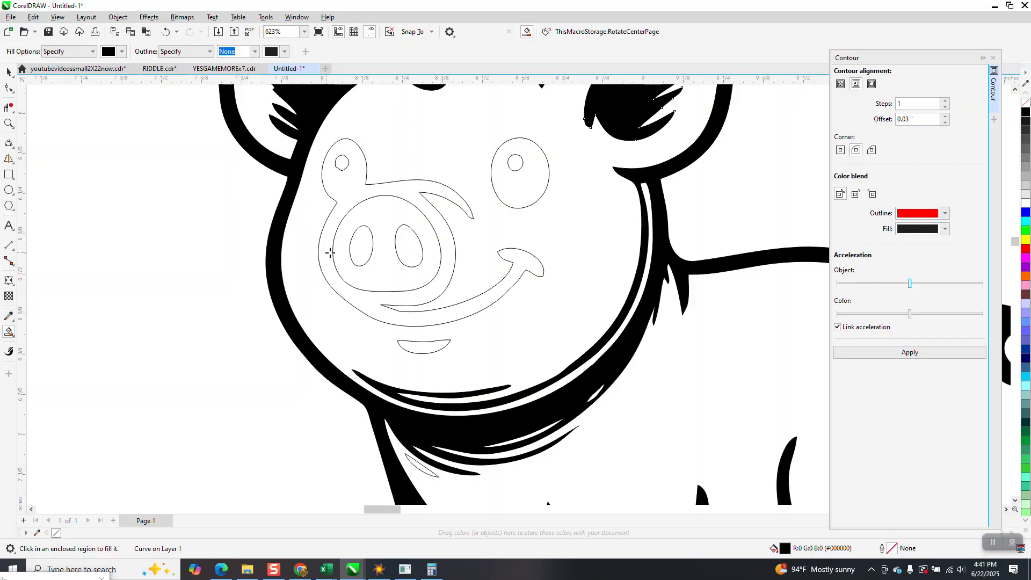
{"action": "left_click", "coordinate": [357, 196]}
{"action": "left_click", "coordinate": [413, 253]}
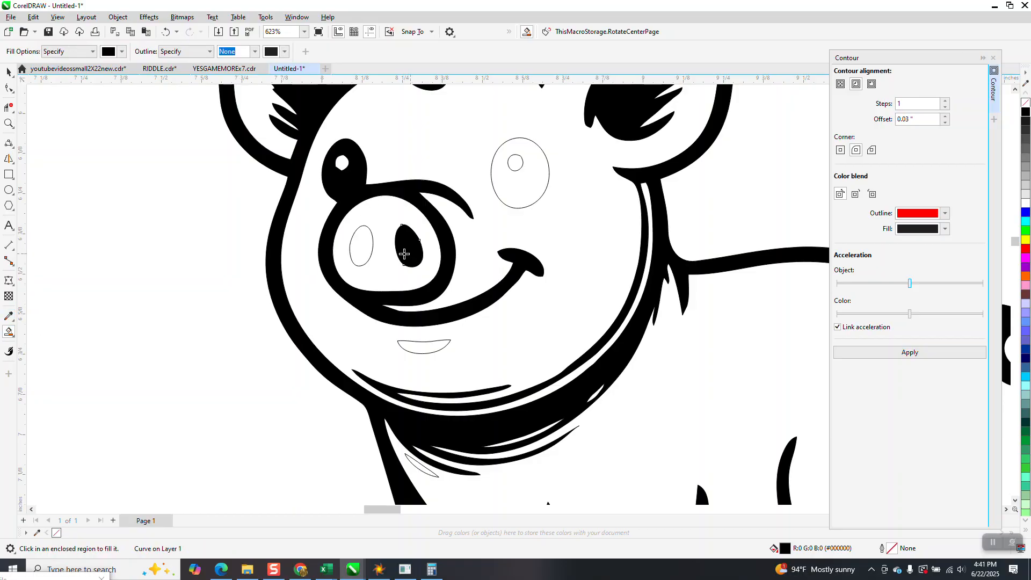
{"action": "left_click", "coordinate": [356, 248]}
{"action": "left_click", "coordinate": [422, 347]}
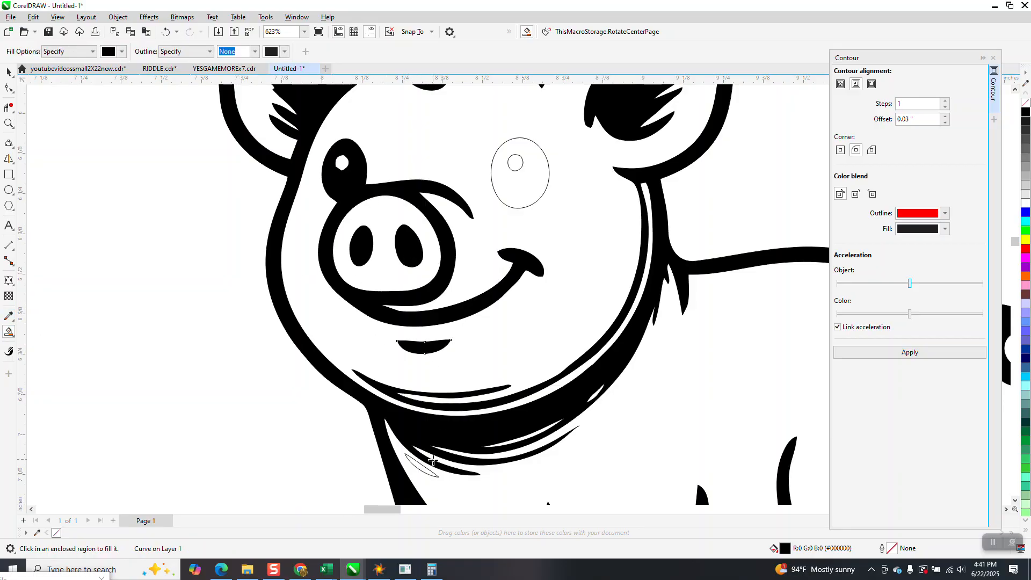
{"action": "left_click", "coordinate": [426, 474]}
{"action": "scroll", "coordinate": [426, 473], "scroll_direction": "down", "scroll_amount": 4}
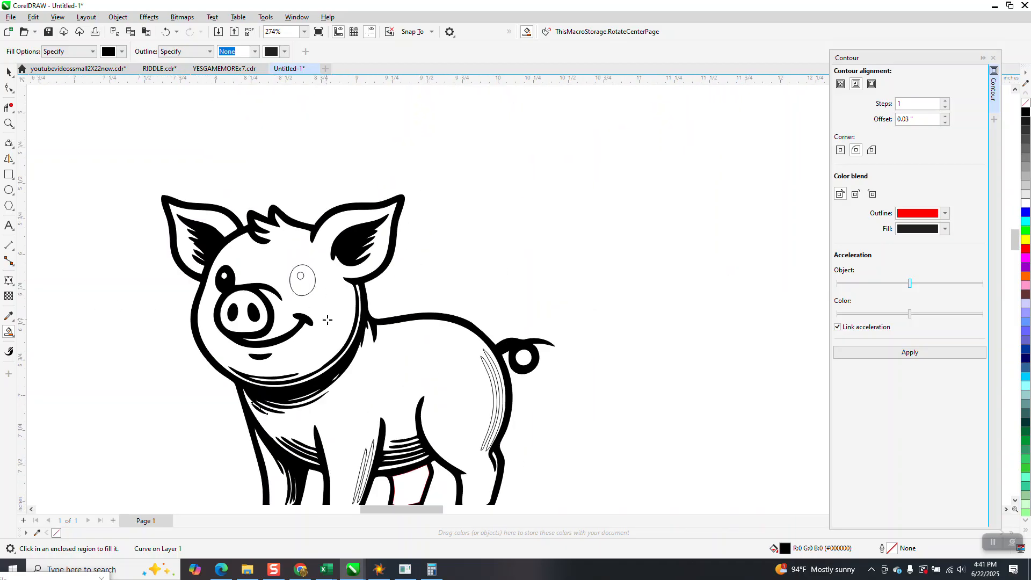
Smart-fill the curved shading strokes on the pig's rump and the two thin strokes on the second front leg with black
{"action": "scroll", "coordinate": [353, 322], "scroll_direction": "down", "scroll_amount": 2}
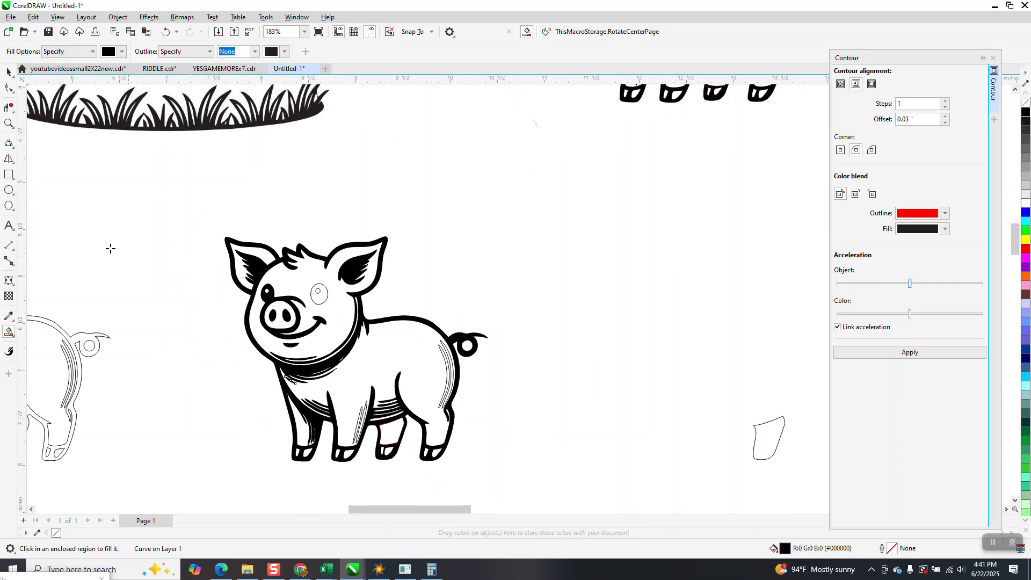
{"action": "left_click", "coordinate": [9, 124]}
{"action": "left_click_drag", "start_coordinate": [371, 334], "coordinate": [560, 451]}
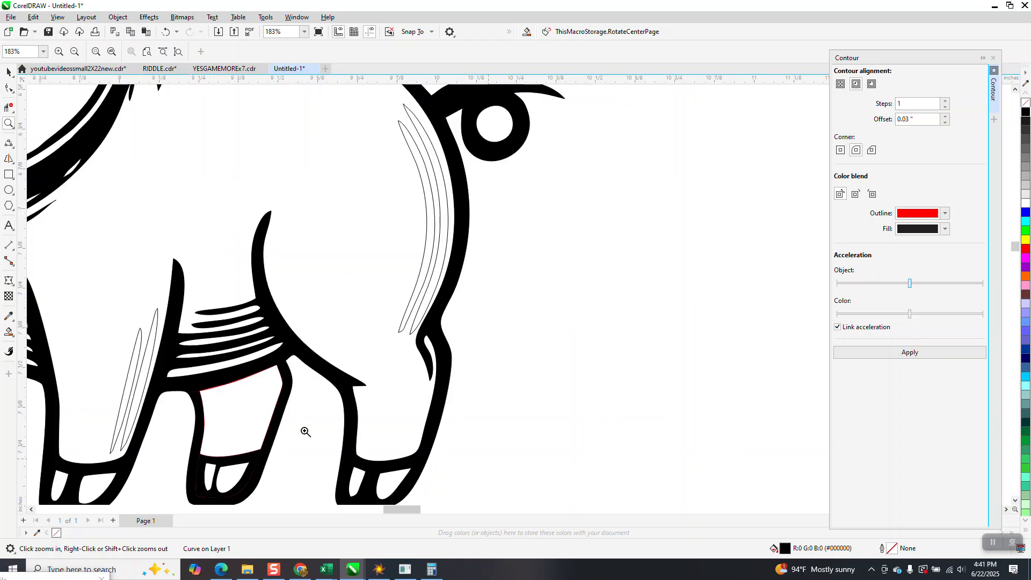
{"action": "left_click", "coordinate": [8, 332]}
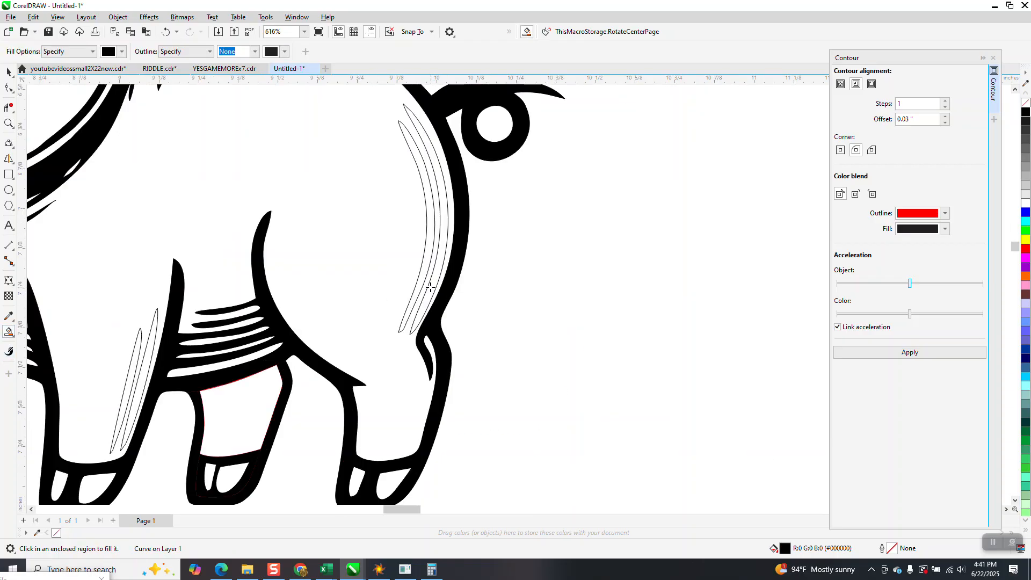
{"action": "left_click", "coordinate": [430, 286]}
{"action": "left_click", "coordinate": [424, 273]}
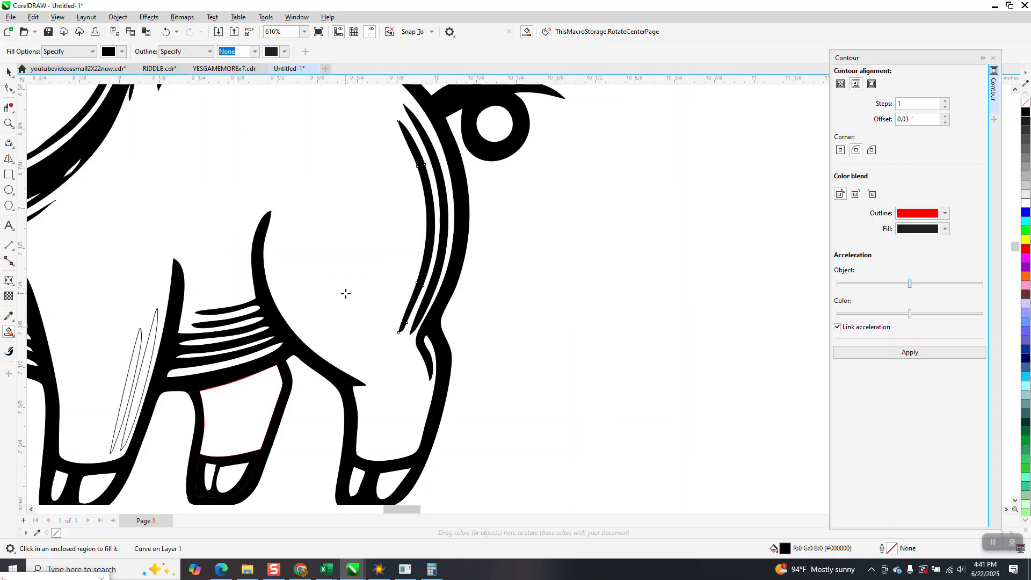
{"action": "left_click", "coordinate": [154, 337]}
{"action": "left_click", "coordinate": [137, 346]}
{"action": "scroll", "coordinate": [609, 423], "scroll_direction": "down", "scroll_amount": 5}
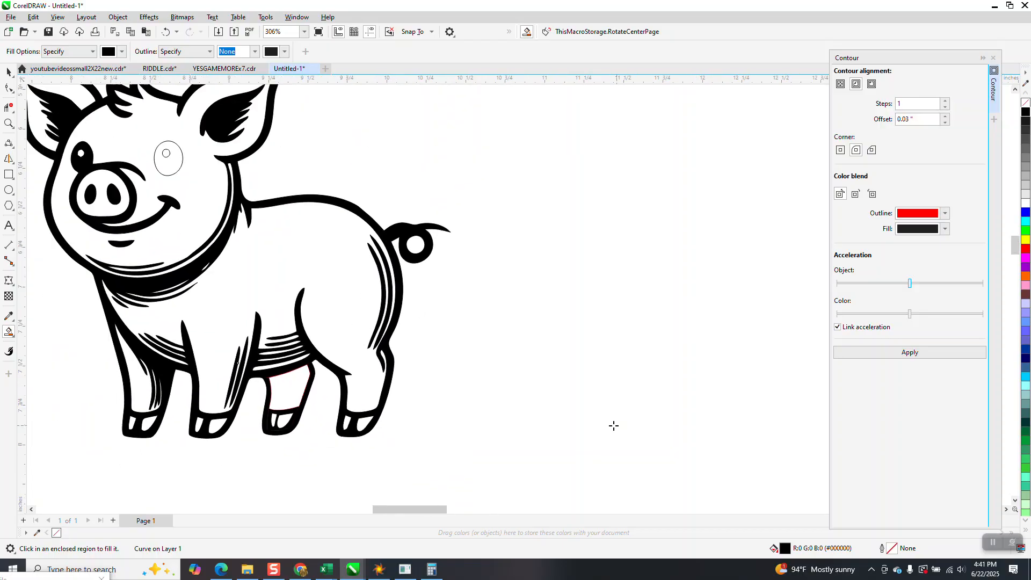
Smart-fill the pig's right eye around its small highlight with black
{"action": "left_click", "coordinate": [404, 302]}
{"action": "left_click", "coordinate": [11, 89]}
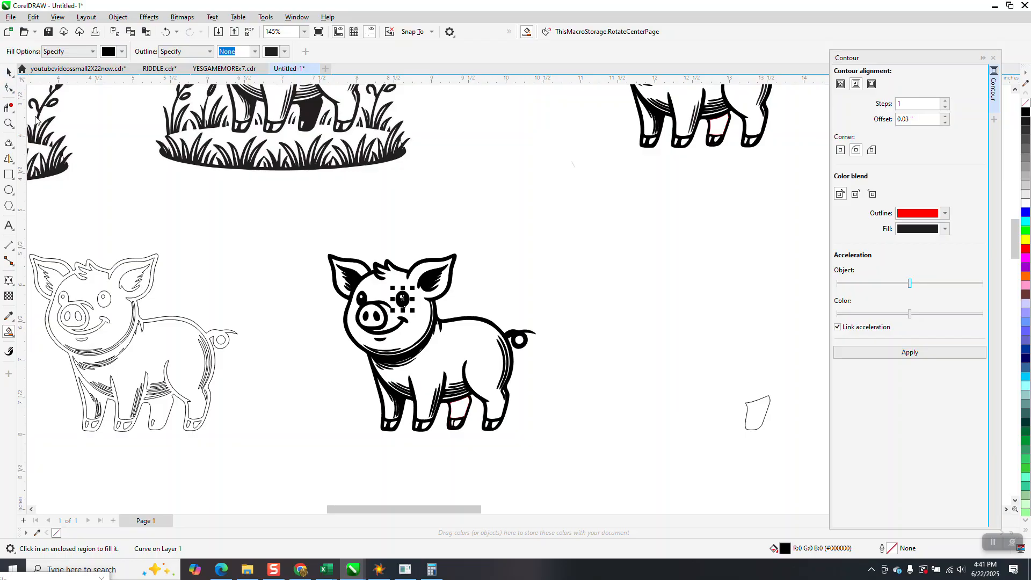
{"action": "left_click", "coordinate": [9, 72]}
Compare the third leg in the original grass-scene pig with the rebuilt third leg and hoof in the filled line art
{"action": "scroll", "coordinate": [476, 331], "scroll_direction": "down", "scroll_amount": 2}
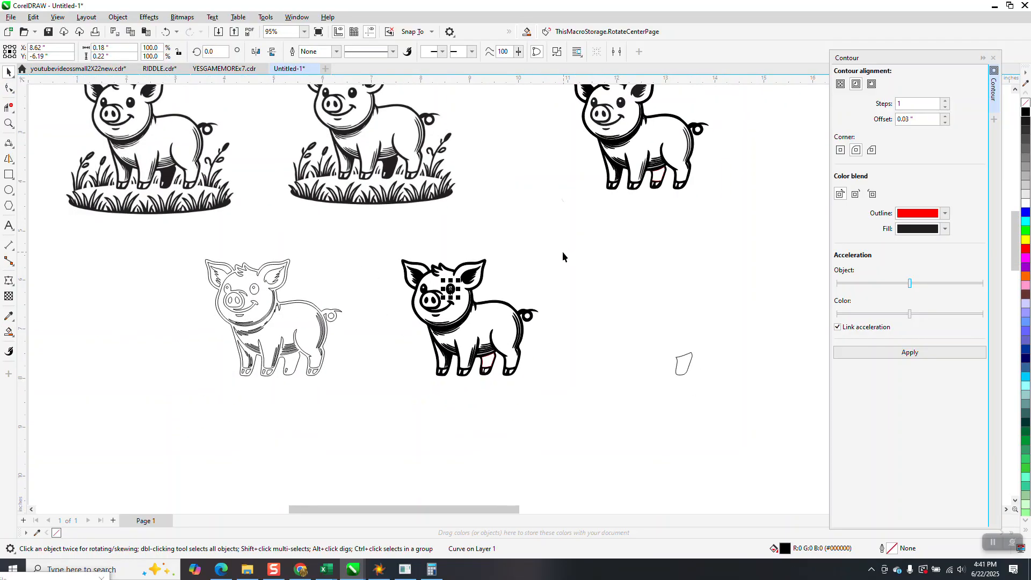
{"action": "left_click", "coordinate": [9, 124]}
{"action": "left_click_drag", "start_coordinate": [262, 218], "coordinate": [362, 250]}
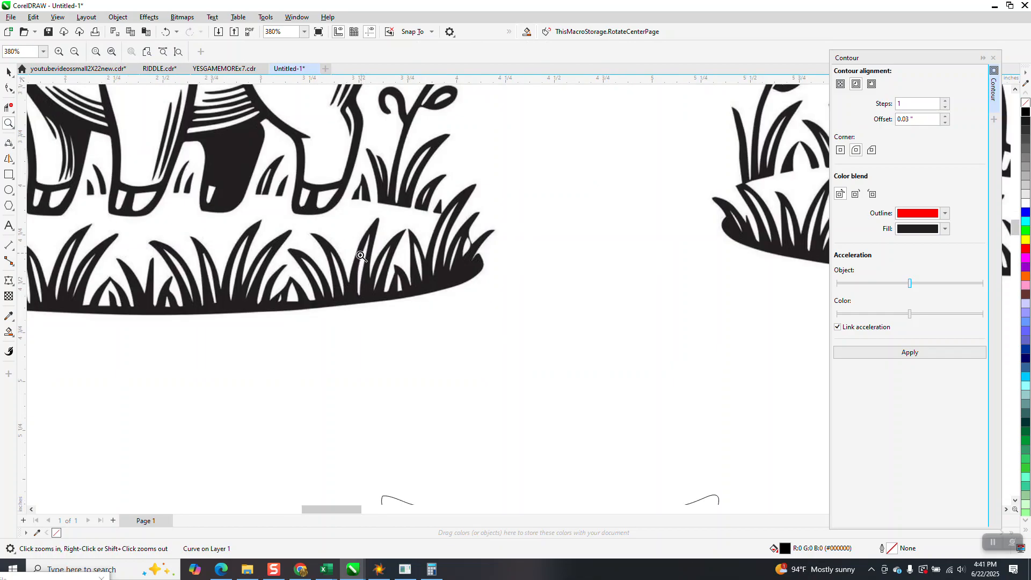
{"action": "scroll", "coordinate": [232, 199], "scroll_direction": "down", "scroll_amount": 1}
{"action": "scroll", "coordinate": [235, 211], "scroll_direction": "down", "scroll_amount": 3}
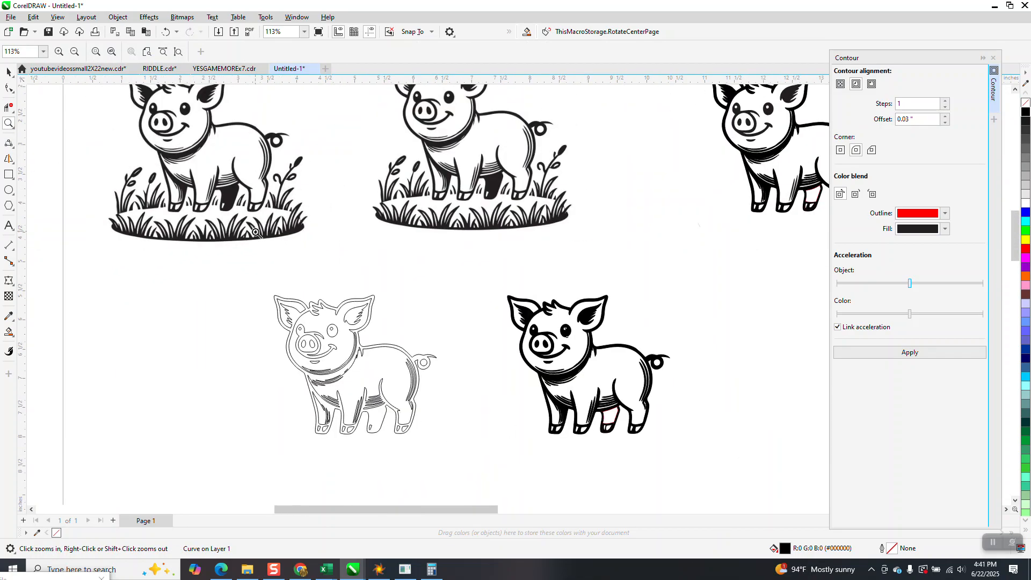
{"action": "left_click_drag", "start_coordinate": [208, 166], "coordinate": [331, 252]}
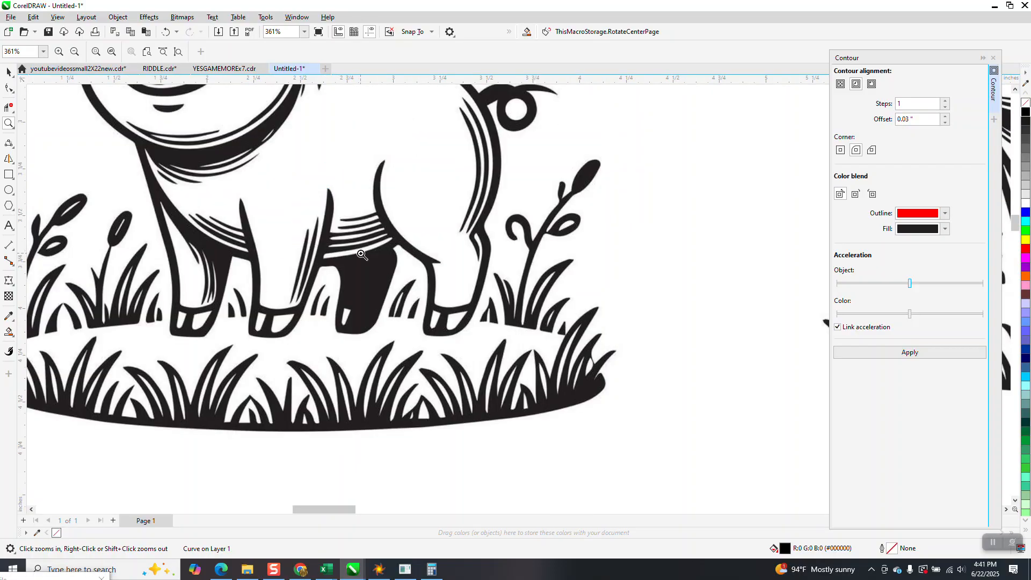
{"action": "scroll", "coordinate": [272, 277], "scroll_direction": "down", "scroll_amount": 1}
{"action": "scroll", "coordinate": [271, 277], "scroll_direction": "down", "scroll_amount": 2}
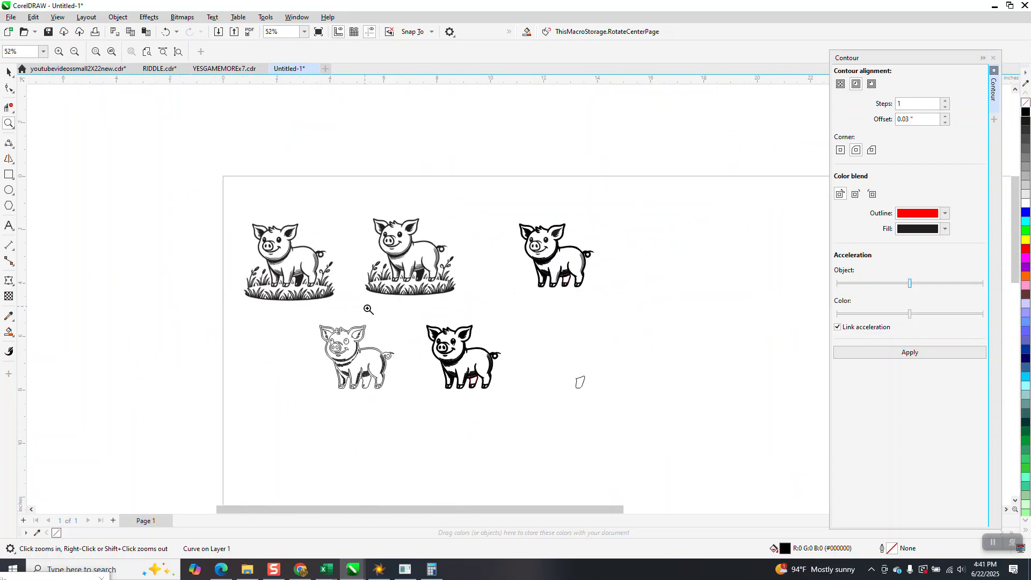
{"action": "left_click_drag", "start_coordinate": [396, 323], "coordinate": [557, 410]}
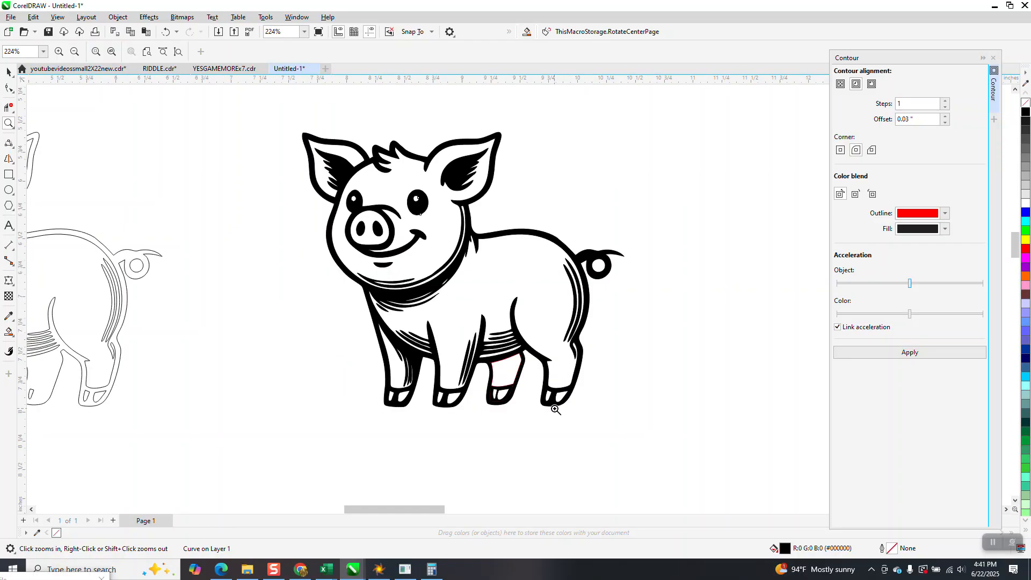
{"action": "left_click_drag", "start_coordinate": [473, 369], "coordinate": [556, 426]}
{"action": "scroll", "coordinate": [369, 298], "scroll_direction": "down", "scroll_amount": 2}
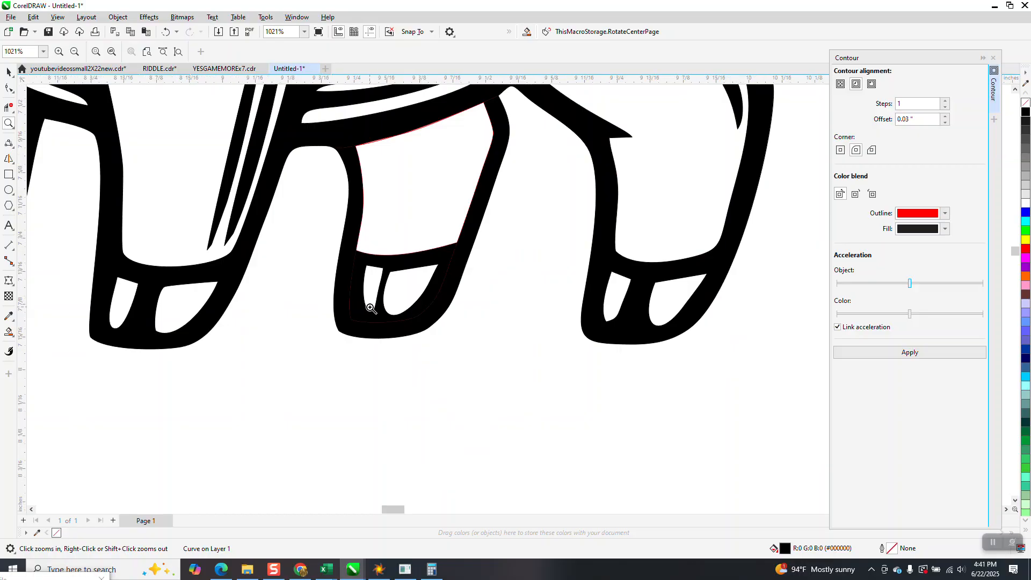
{"action": "scroll", "coordinate": [373, 311], "scroll_direction": "down", "scroll_amount": 3}
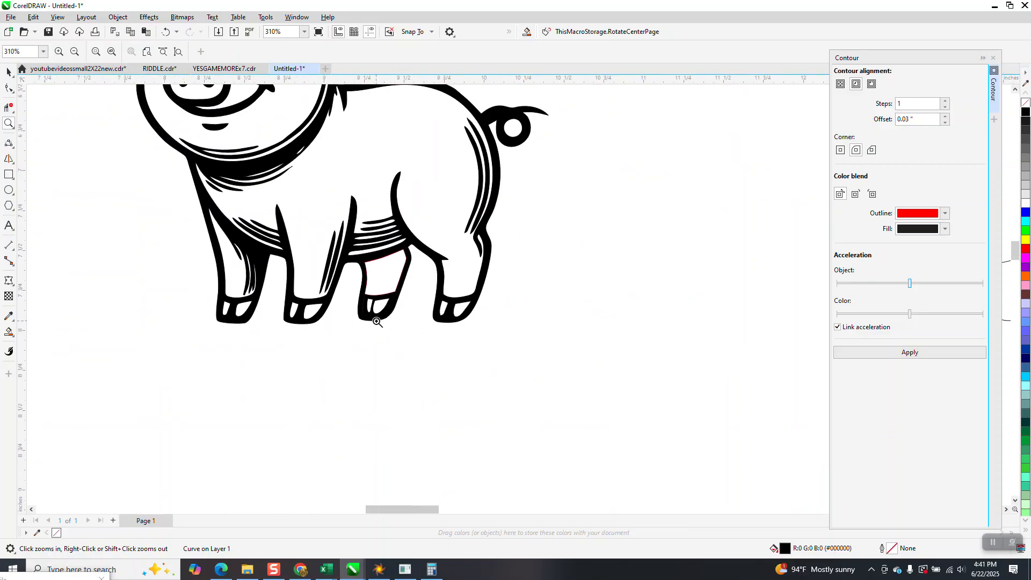
{"action": "scroll", "coordinate": [377, 322], "scroll_direction": "down", "scroll_amount": 2}
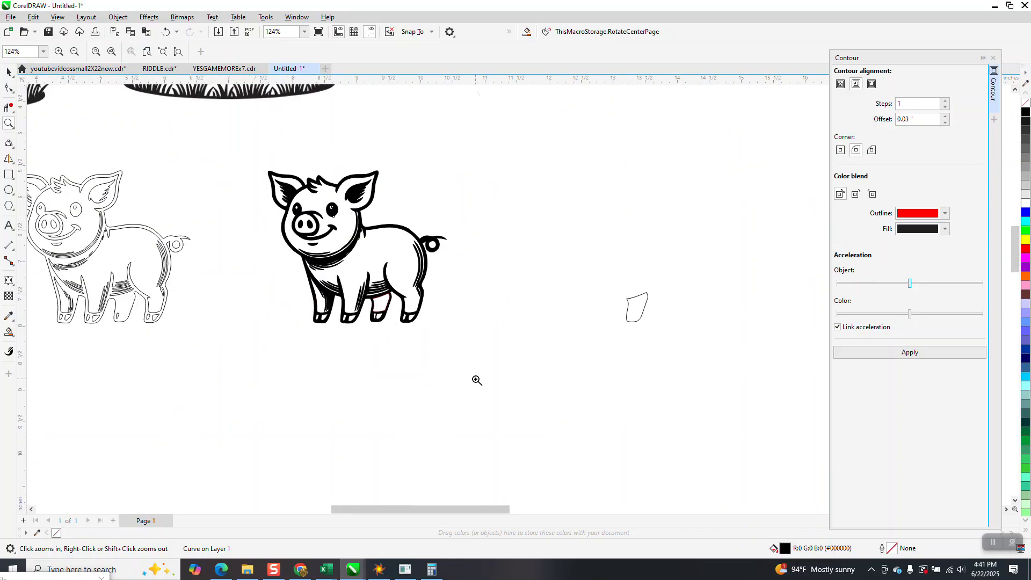